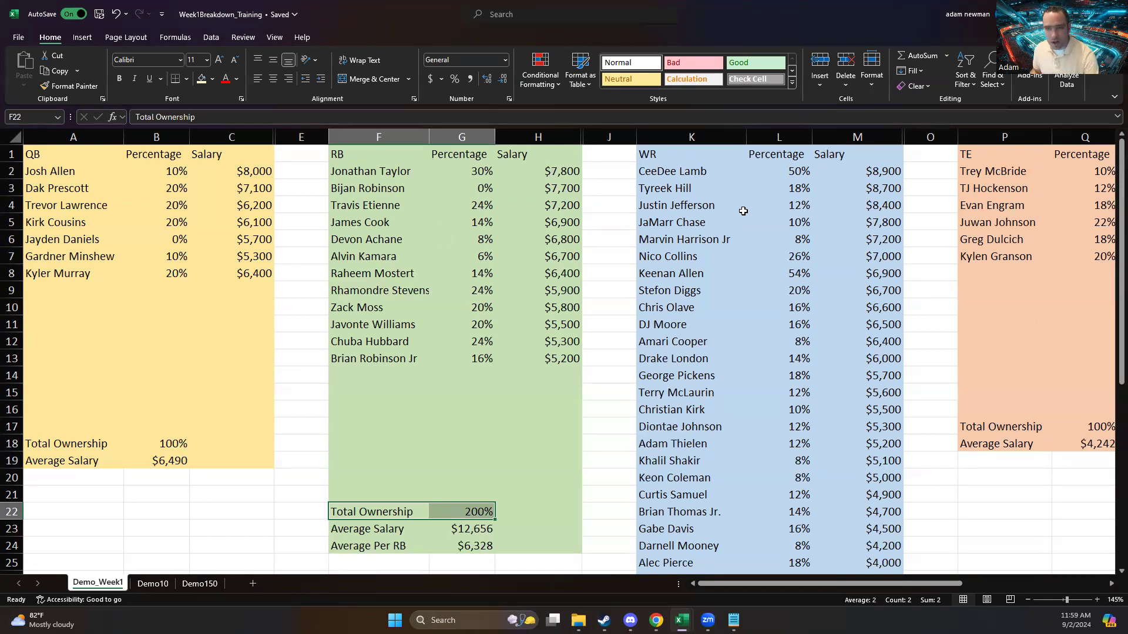
Set the ownership percentages of Jonathan Taylor, CeeDee Lamb and Josh Allen to 80% each
{"action": "left_click", "coordinate": [415, 269]}
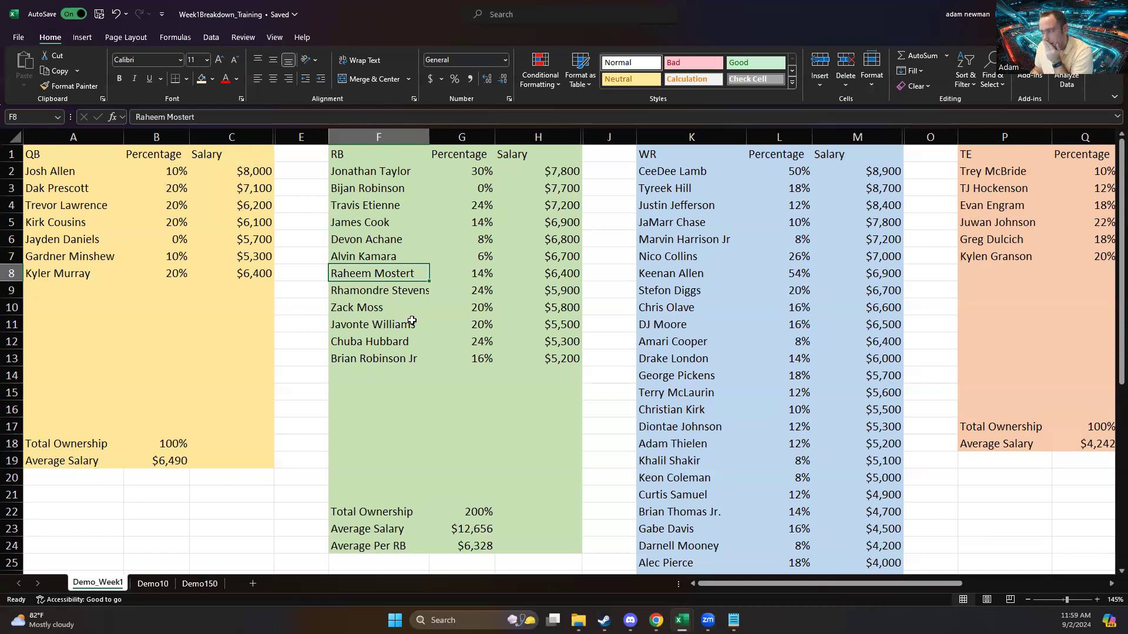
{"action": "left_click", "coordinate": [681, 184]}
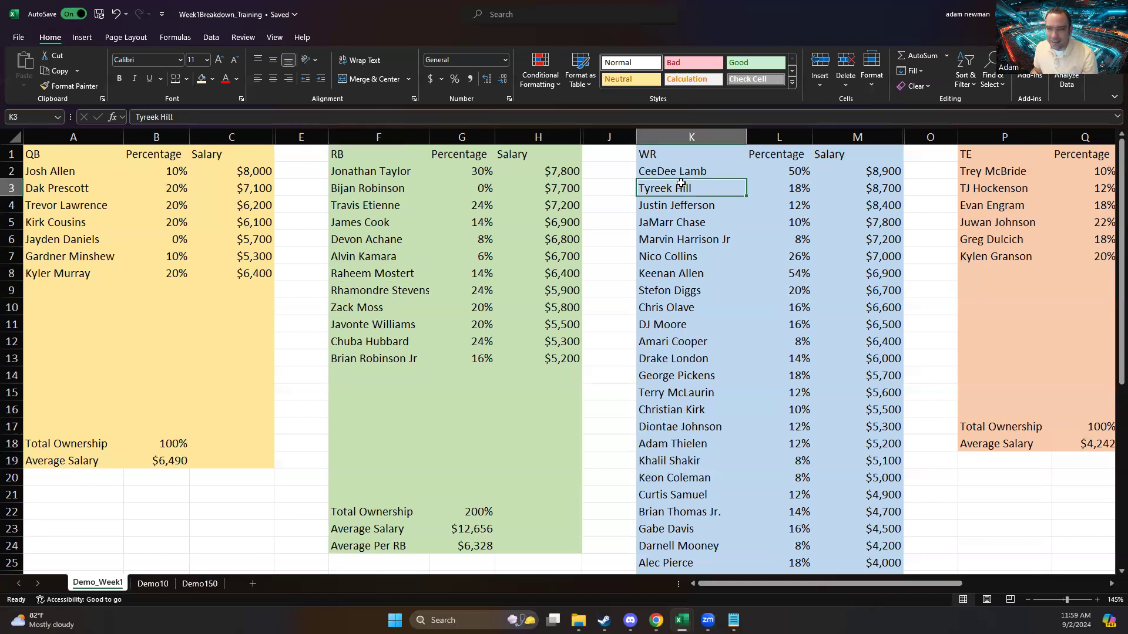
{"action": "left_click", "coordinate": [480, 173]}
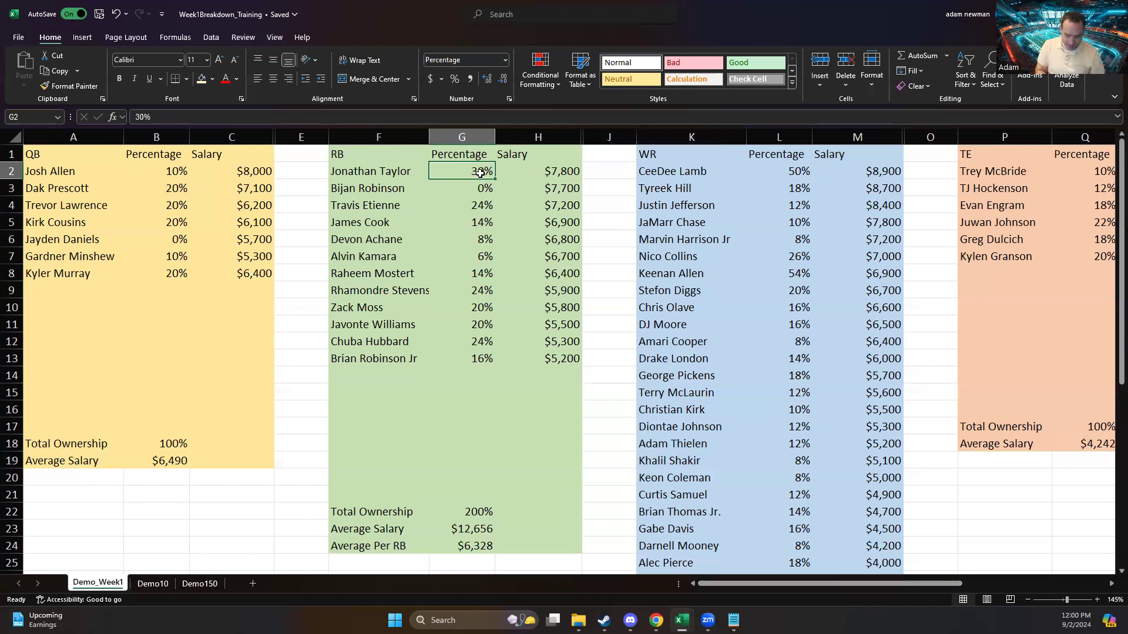
{"action": "type", "text": "80"}
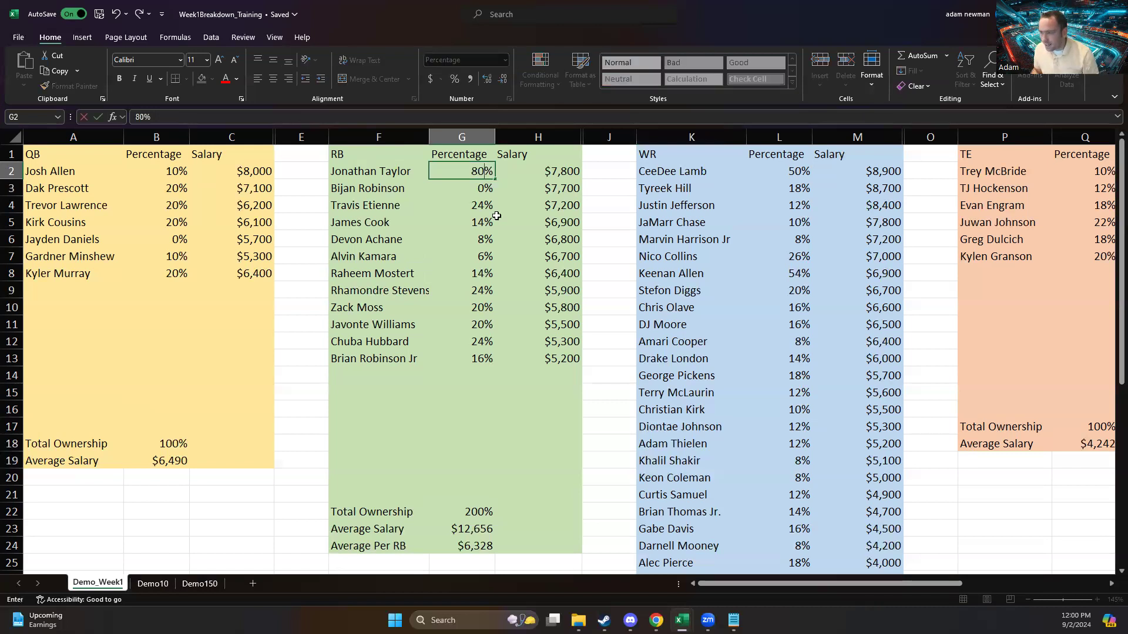
{"action": "left_click", "coordinate": [611, 203]}
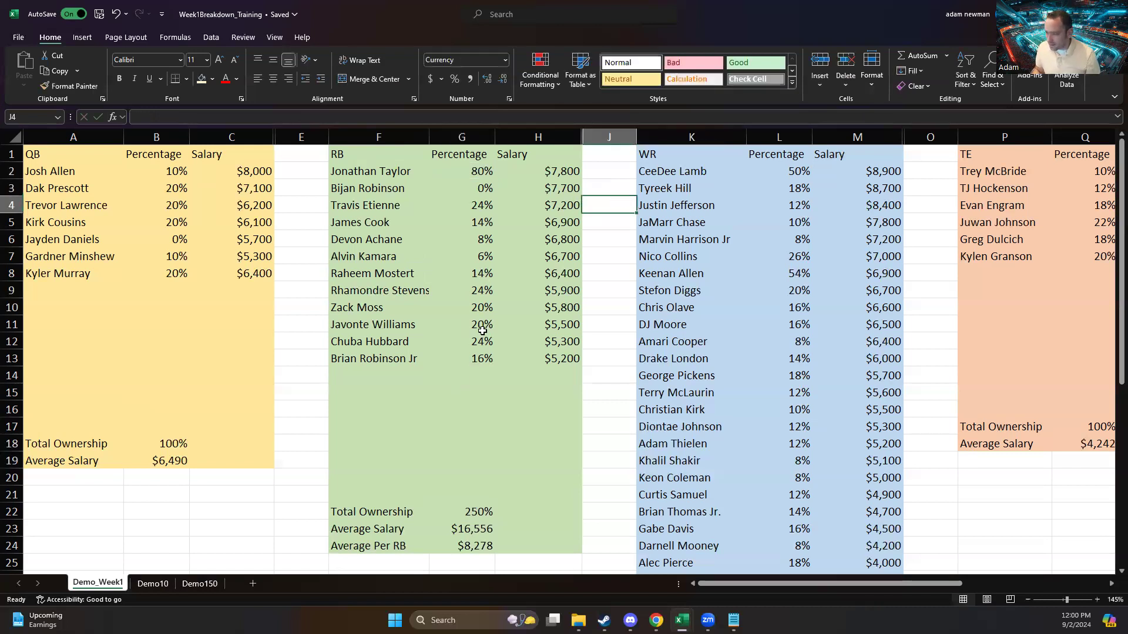
{"action": "left_click", "coordinate": [791, 175]}
{"action": "type", "text": "80"}
{"action": "left_click", "coordinate": [759, 242]}
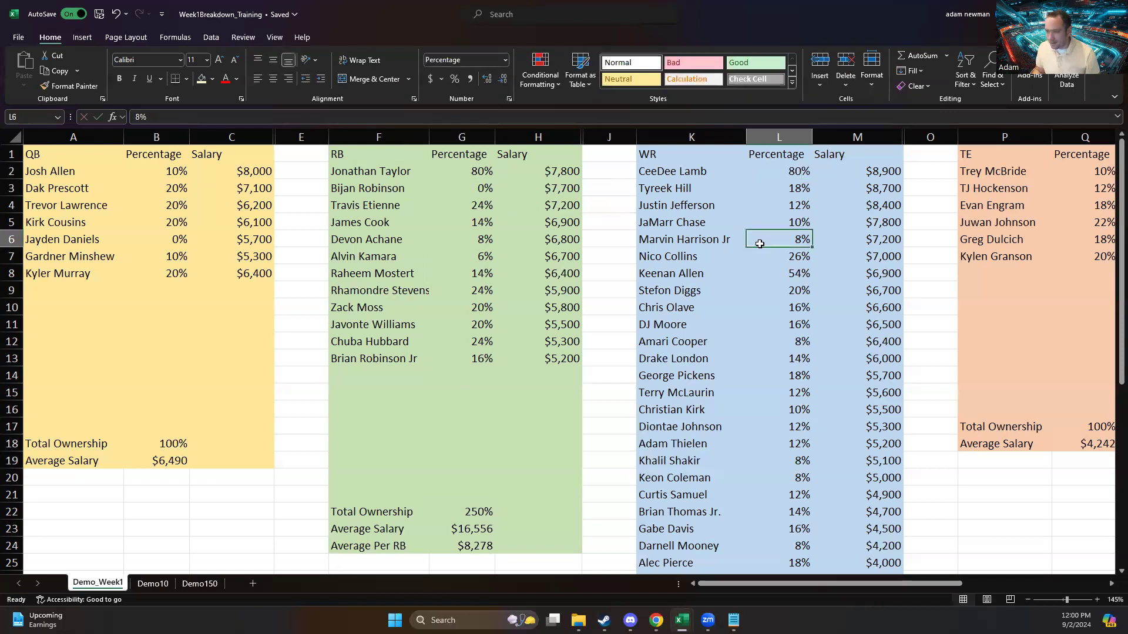
{"action": "left_click", "coordinate": [161, 175]}
{"action": "type", "text": "80"}
{"action": "left_click", "coordinate": [174, 192]}
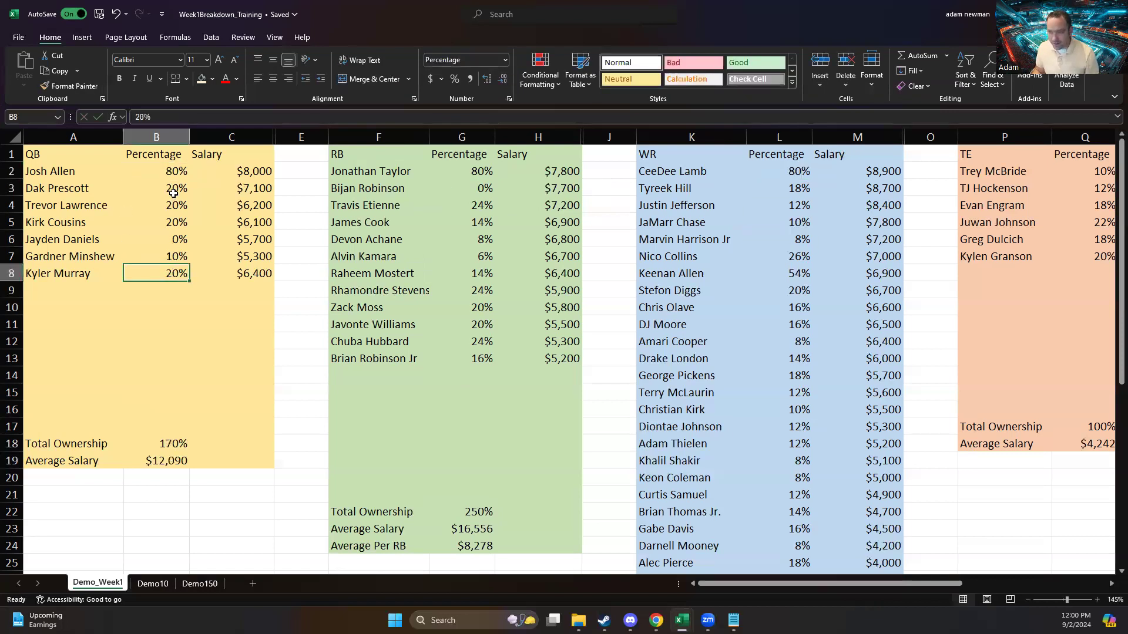
Set the ownership percentages of quarterbacks Trevor Lawrence, Kirk Cousins, Gardner Minshew and Kyler Murray to 0%
{"action": "left_click", "coordinate": [174, 207]}
{"action": "type", "text": "0"}
{"action": "key", "text": "Return"}
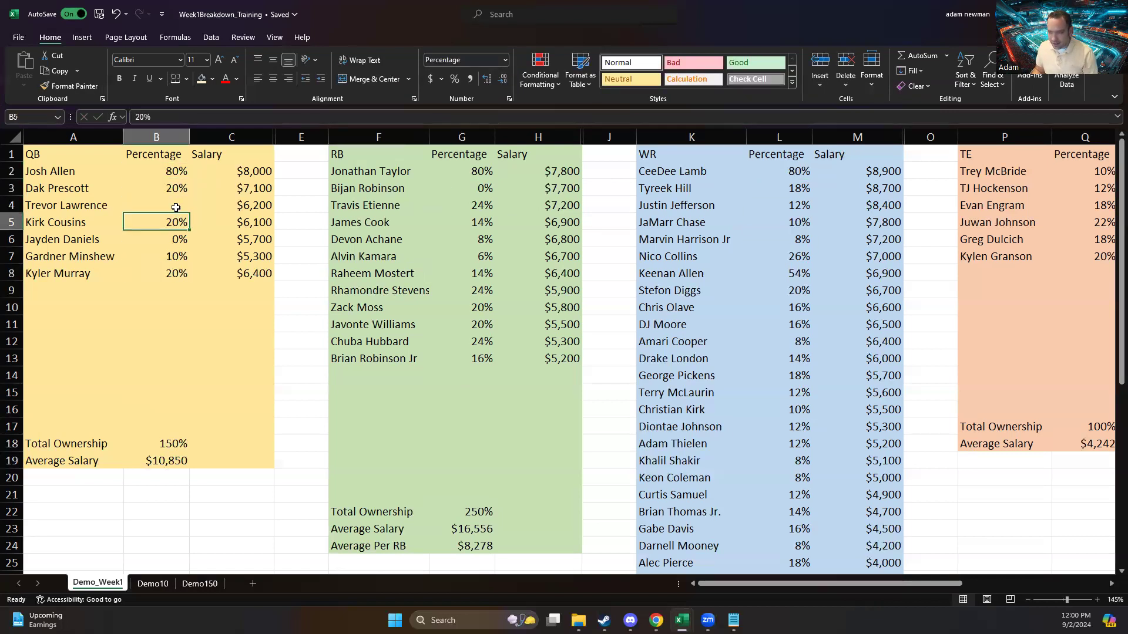
{"action": "type", "text": "200"}
{"action": "left_click", "coordinate": [170, 257]}
{"action": "type", "text": "0"}
{"action": "left_click", "coordinate": [173, 272]}
{"action": "type", "text": "0"}
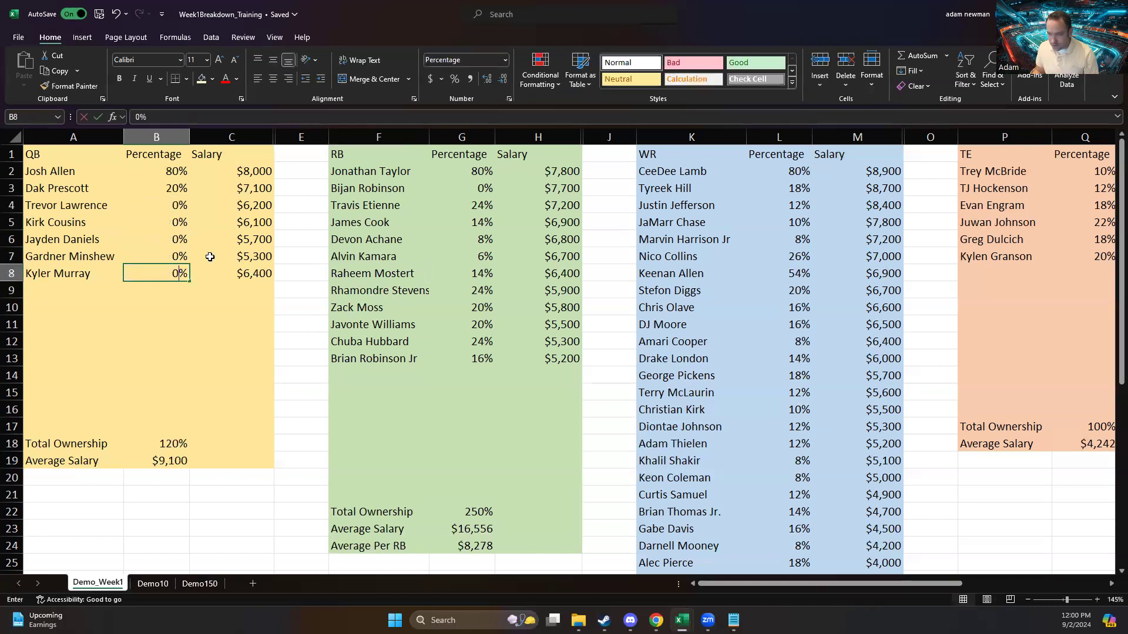
Set the ownership percentages of running backs Travis Etienne, James Cook, Zack Moss and Javonte Williams to 0%
{"action": "left_click", "coordinate": [411, 206]}
{"action": "left_click", "coordinate": [474, 206]}
{"action": "type", "text": "0"}
{"action": "left_click", "coordinate": [475, 221]}
{"action": "type", "text": "0"}
{"action": "left_click", "coordinate": [475, 309]}
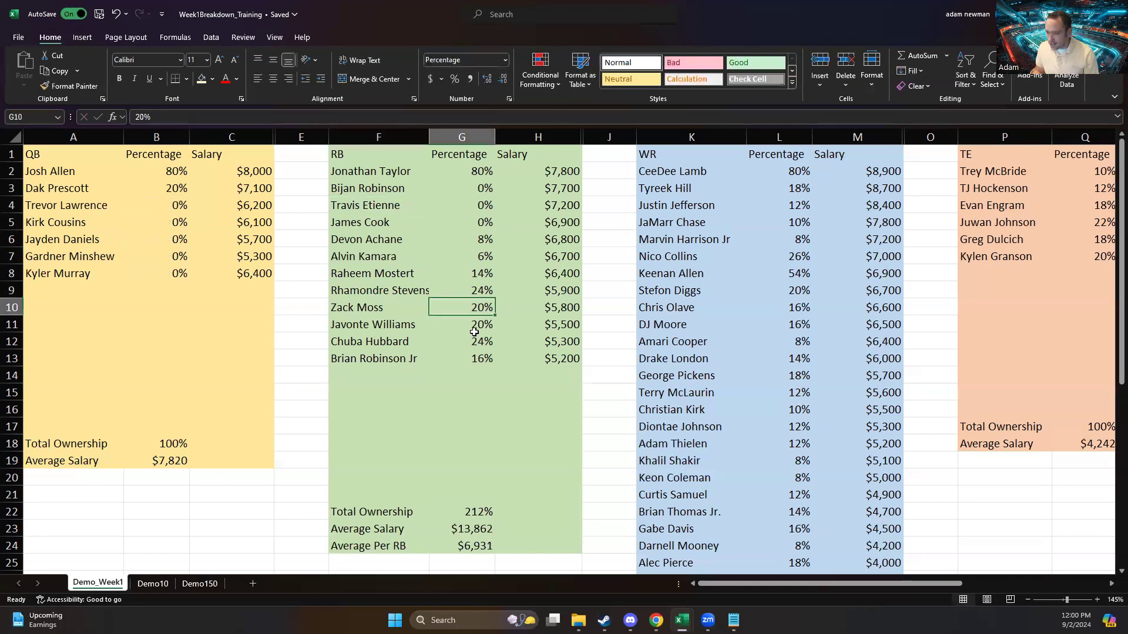
{"action": "left_click", "coordinate": [475, 320]}
{"action": "type", "text": "0"}
{"action": "left_click", "coordinate": [478, 358]}
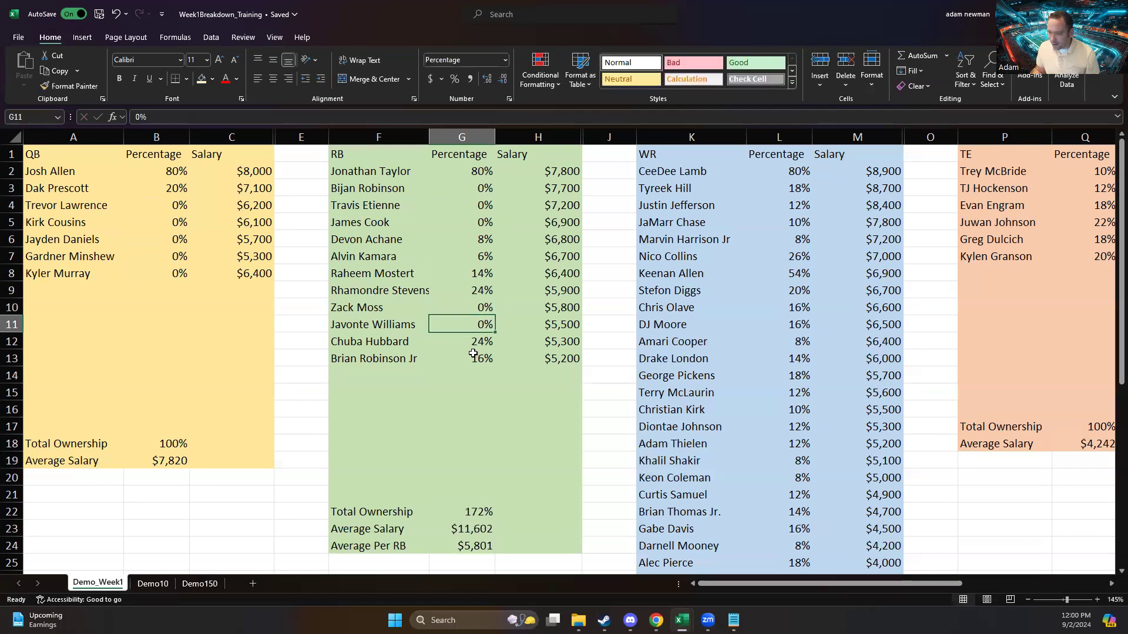
Set Zack Moss's ownership percentage to 28% and check the QB and RB total ownership cells
{"action": "left_click", "coordinate": [478, 308]}
{"action": "type", "text": "28"}
{"action": "key", "text": "Return"}
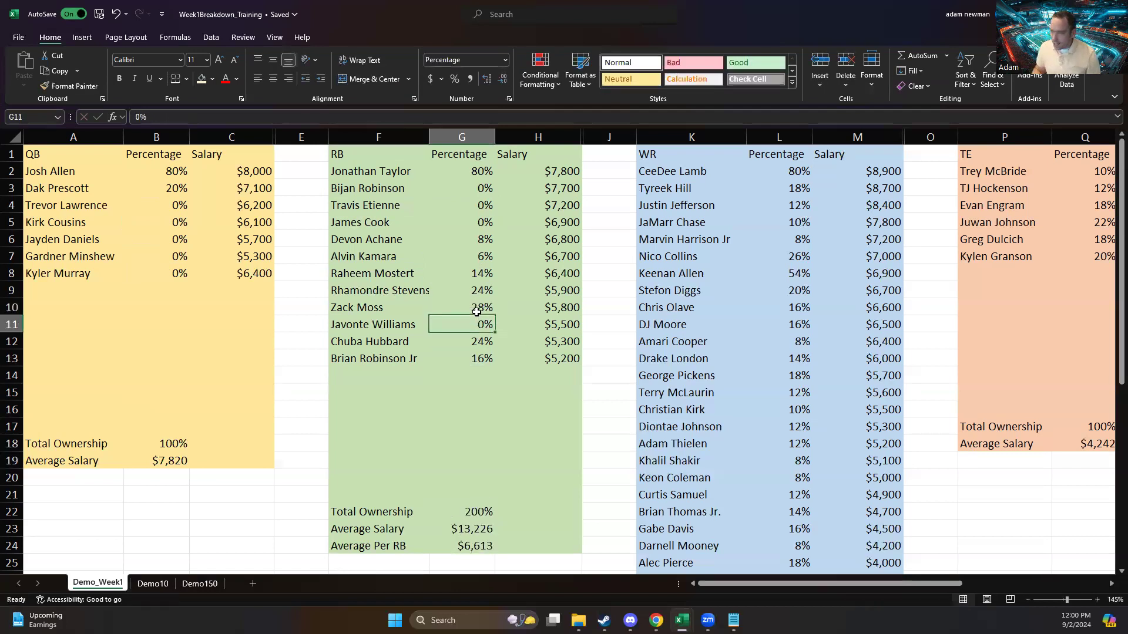
{"action": "left_click", "coordinate": [175, 446]}
{"action": "left_click", "coordinate": [455, 515]}
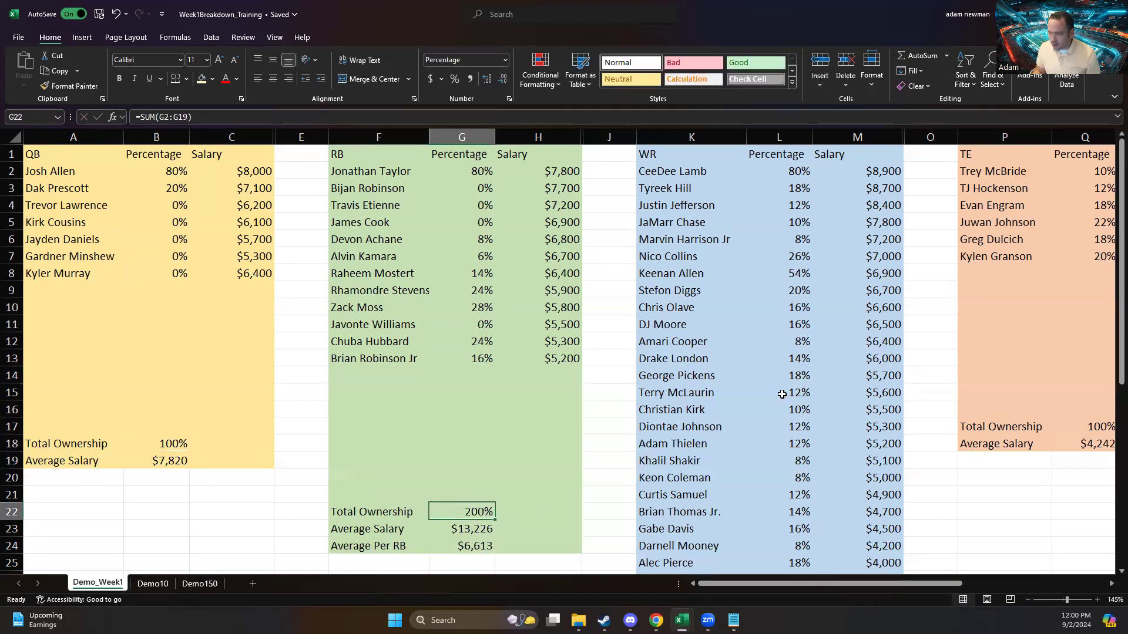
Set Keenan Allen's ownership percentage to 24% and check the total ownership cells for WR, RB and QB
{"action": "scroll", "coordinate": [787, 390], "scroll_direction": "down", "scroll_amount": 4}
{"action": "scroll", "coordinate": [787, 390], "scroll_direction": "down", "scroll_amount": 2}
{"action": "scroll", "coordinate": [788, 378], "scroll_direction": "up", "scroll_amount": 6}
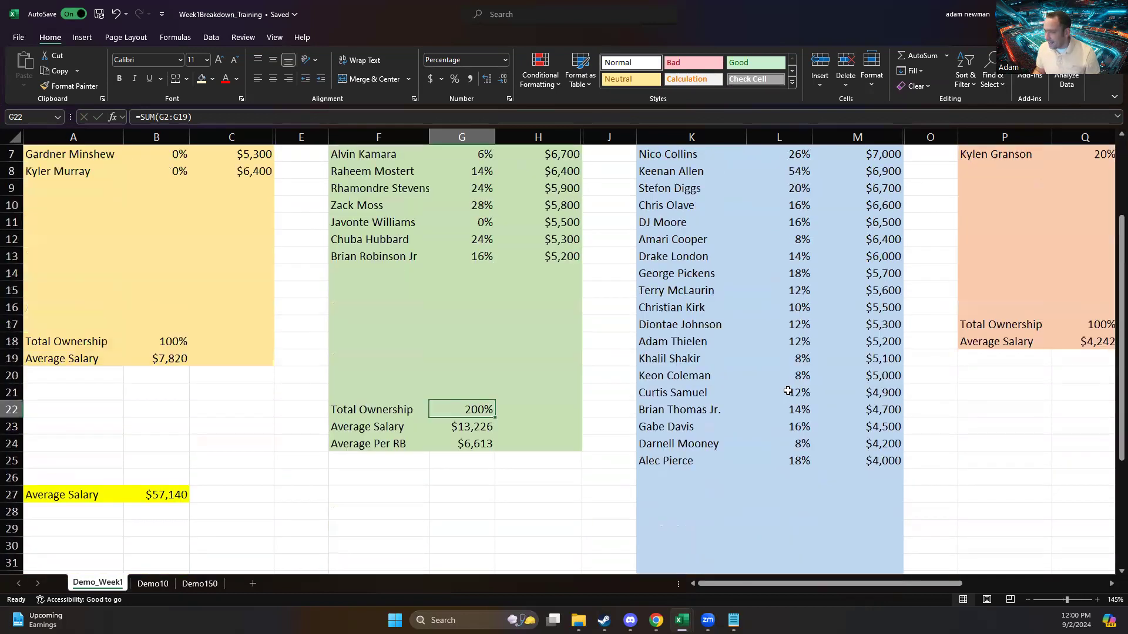
{"action": "left_click", "coordinate": [793, 286]}
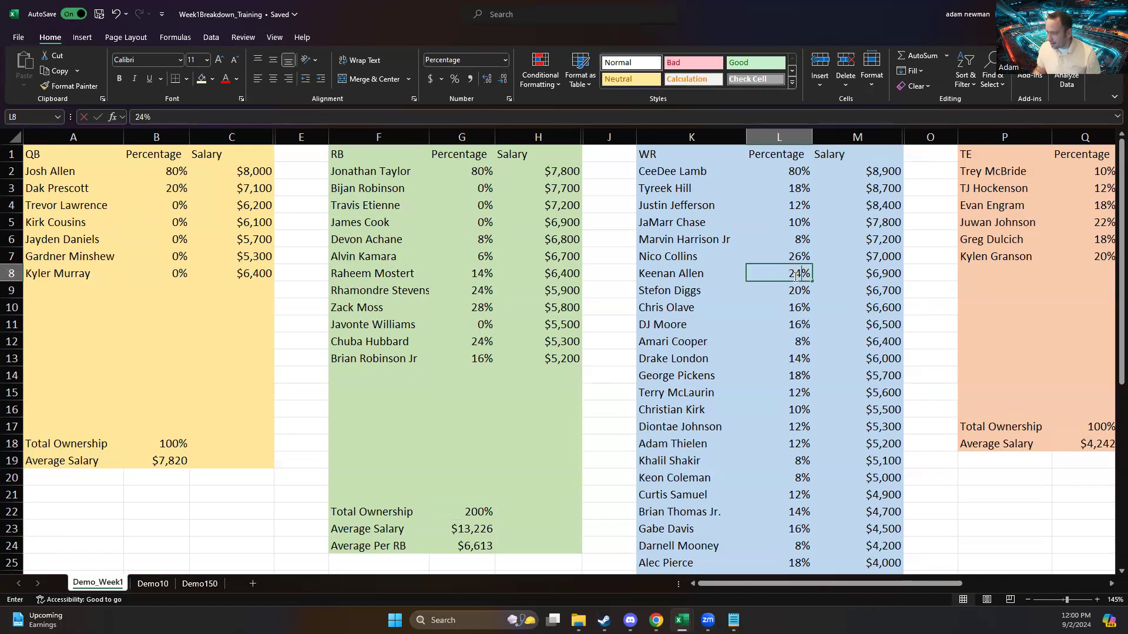
{"action": "scroll", "coordinate": [799, 363], "scroll_direction": "down", "scroll_amount": 6}
{"action": "left_click", "coordinate": [789, 494]}
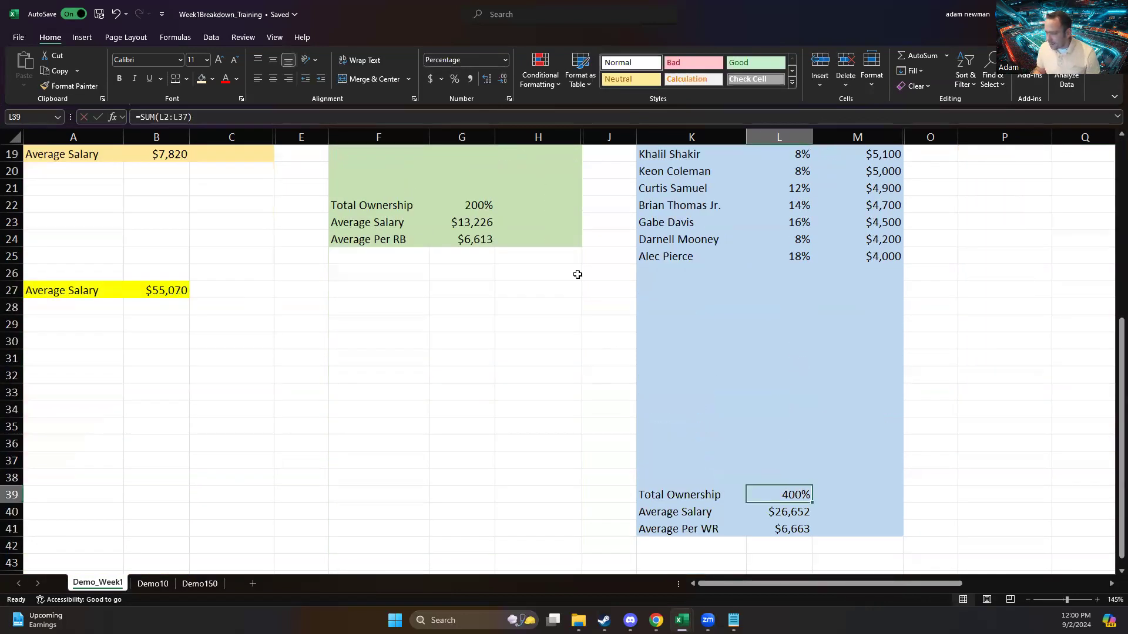
{"action": "left_click", "coordinate": [478, 204]}
{"action": "scroll", "coordinate": [219, 245], "scroll_direction": "up", "scroll_amount": 1}
{"action": "scroll", "coordinate": [219, 249], "scroll_direction": "up", "scroll_amount": 5}
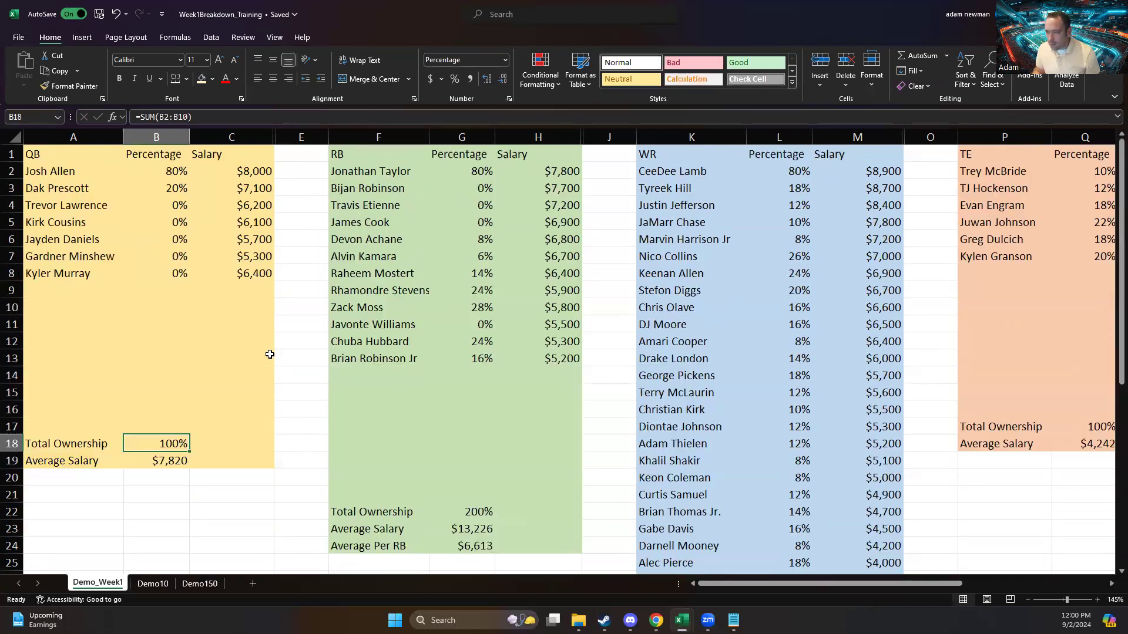
Review the top quarterback percentages and the wide receivers from Tyreek Hill to Stefon Diggs
{"action": "left_click", "coordinate": [171, 175]}
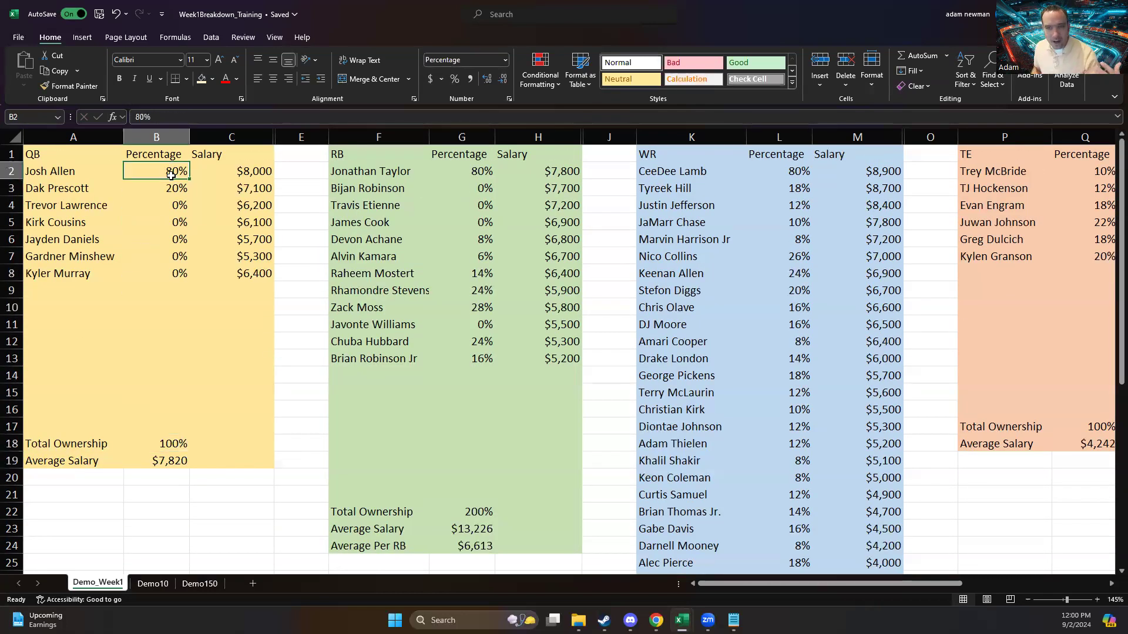
{"action": "left_click", "coordinate": [171, 183]}
{"action": "left_click", "coordinate": [164, 169]}
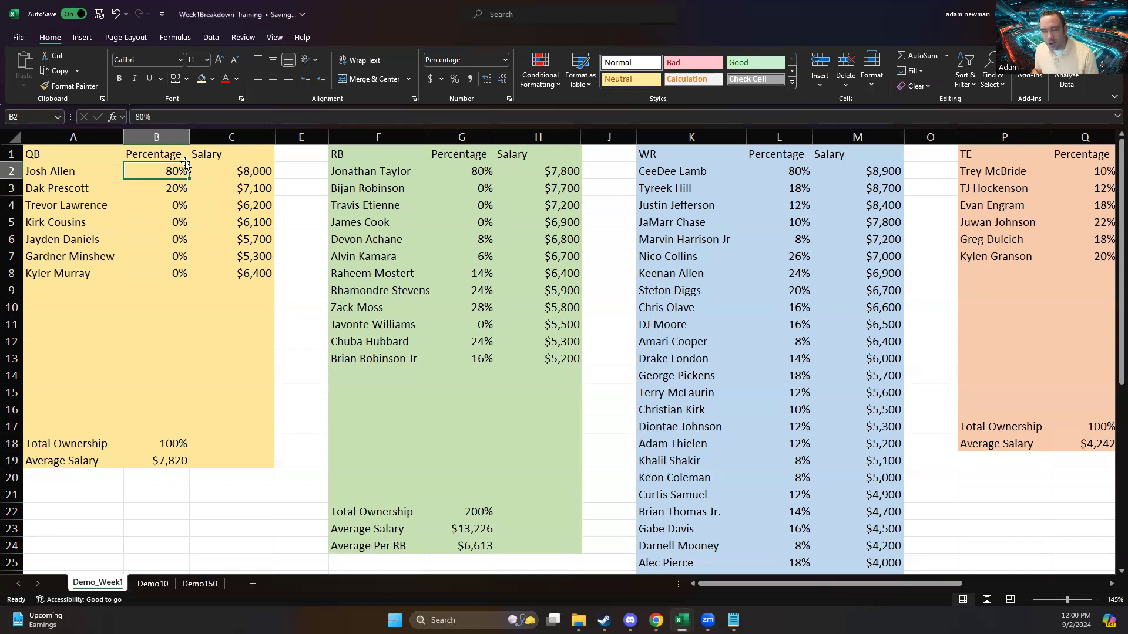
{"action": "left_click", "coordinate": [187, 186]}
{"action": "left_click", "coordinate": [188, 201]}
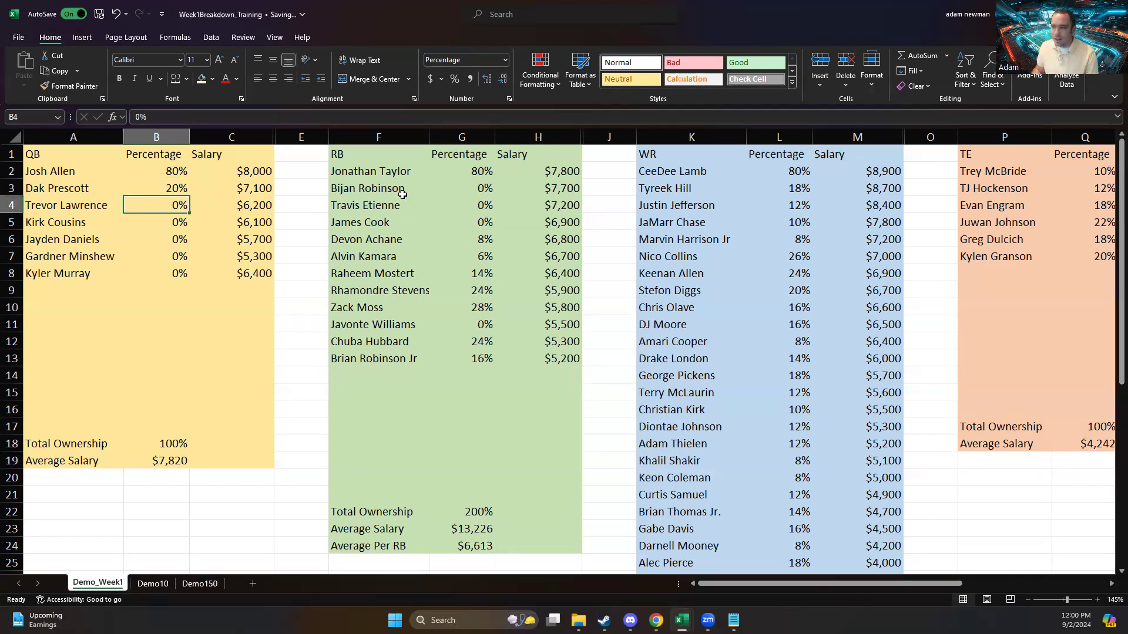
{"action": "left_click_drag", "start_coordinate": [685, 189], "coordinate": [703, 222]}
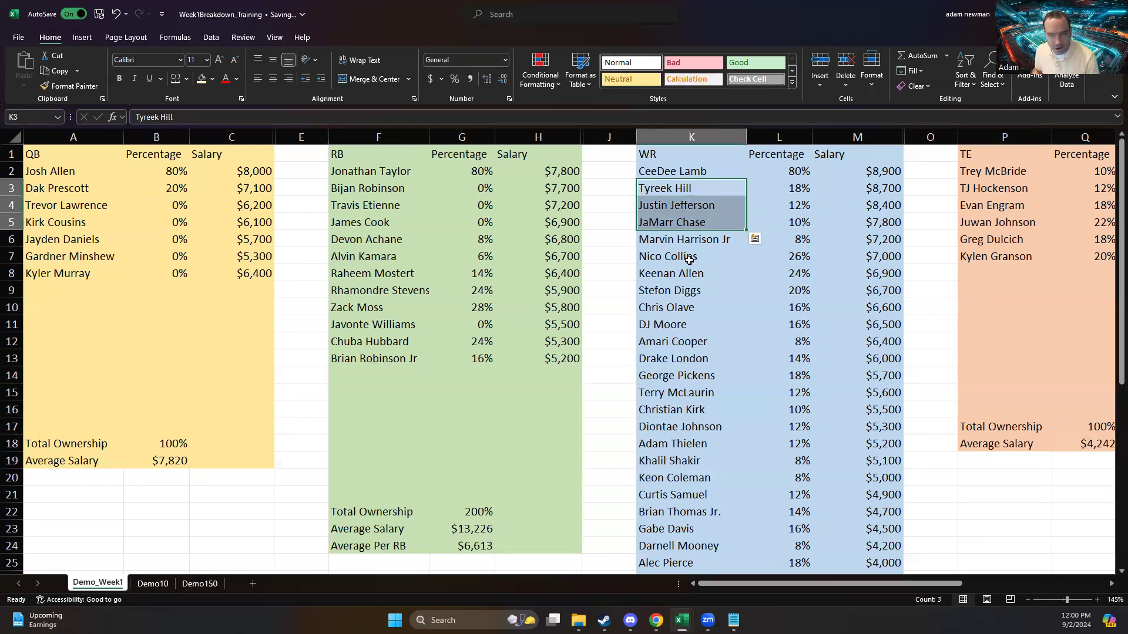
{"action": "left_click", "coordinate": [687, 290]}
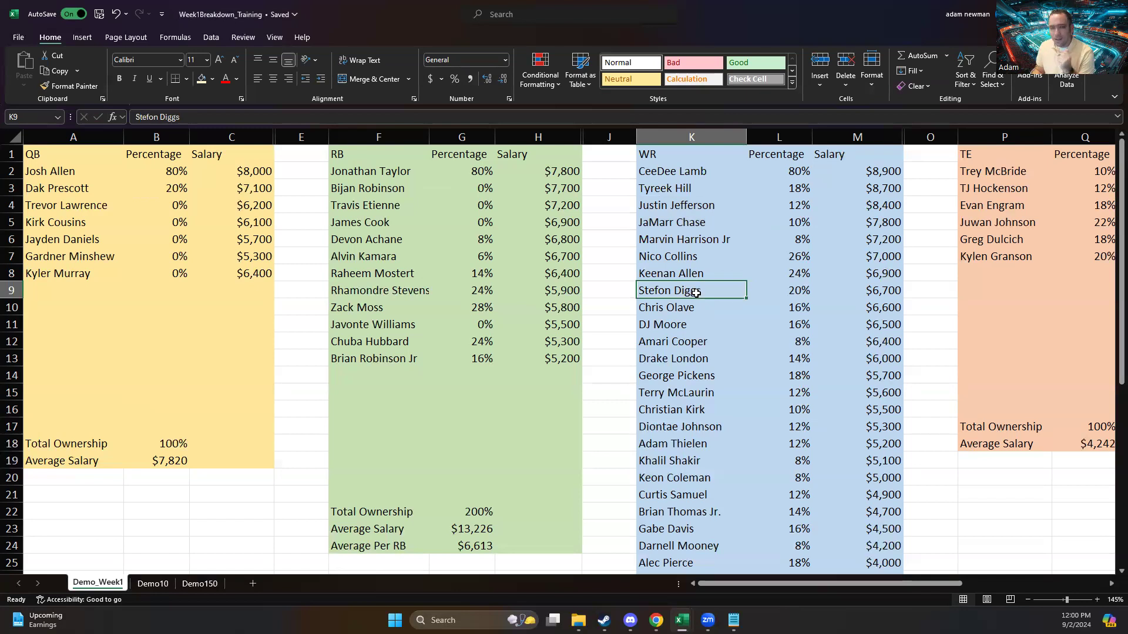
{"action": "left_click", "coordinate": [88, 226]}
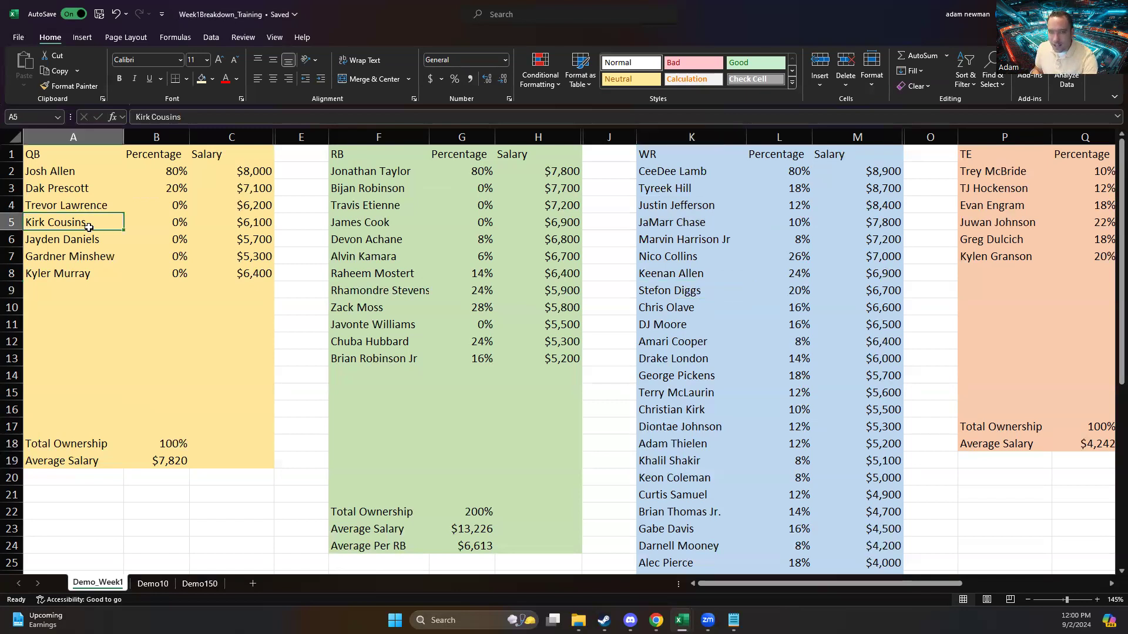
{"action": "left_click", "coordinate": [85, 166]}
{"action": "left_click", "coordinate": [87, 156]}
Examine the QB salary column alongside the ownership percentages and the QB average salary row
{"action": "scroll", "coordinate": [118, 305], "scroll_direction": "down", "scroll_amount": 1}
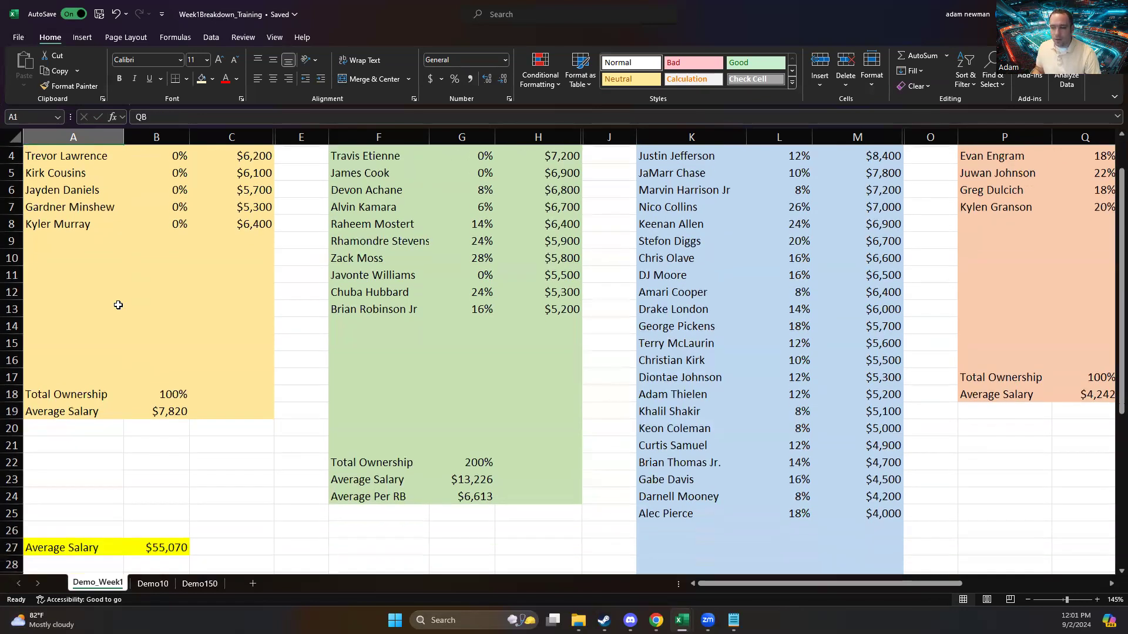
{"action": "scroll", "coordinate": [118, 327], "scroll_direction": "up", "scroll_amount": 1}
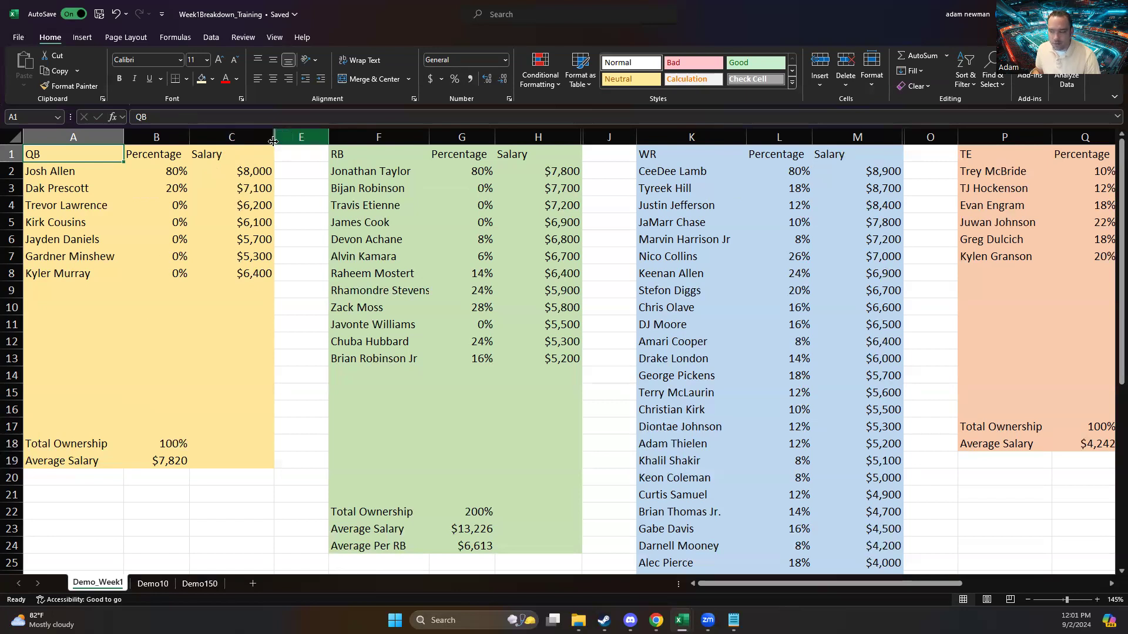
{"action": "scroll", "coordinate": [154, 294], "scroll_direction": "down", "scroll_amount": 3}
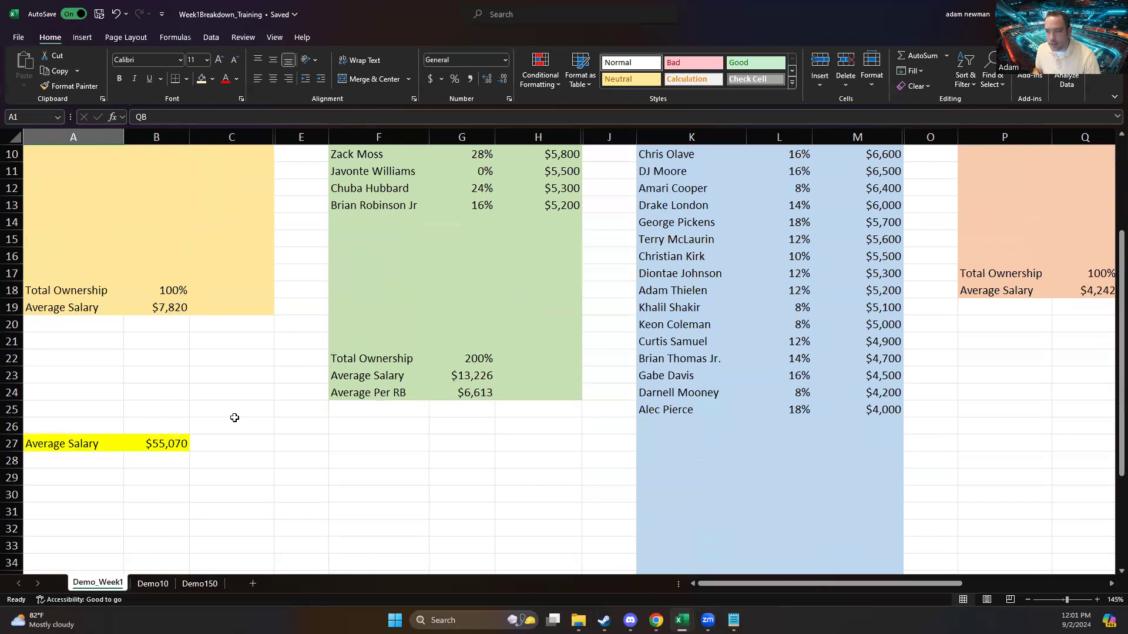
{"action": "scroll", "coordinate": [231, 423], "scroll_direction": "up", "scroll_amount": 3}
{"action": "left_click_drag", "start_coordinate": [237, 167], "coordinate": [247, 243]}
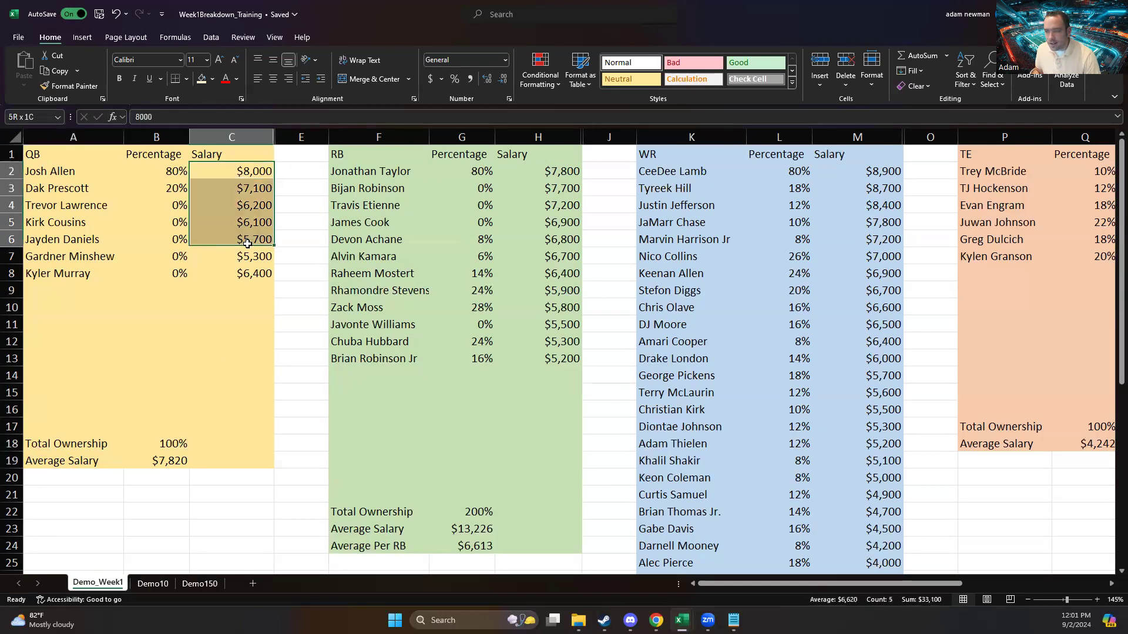
{"action": "left_click", "coordinate": [167, 188]}
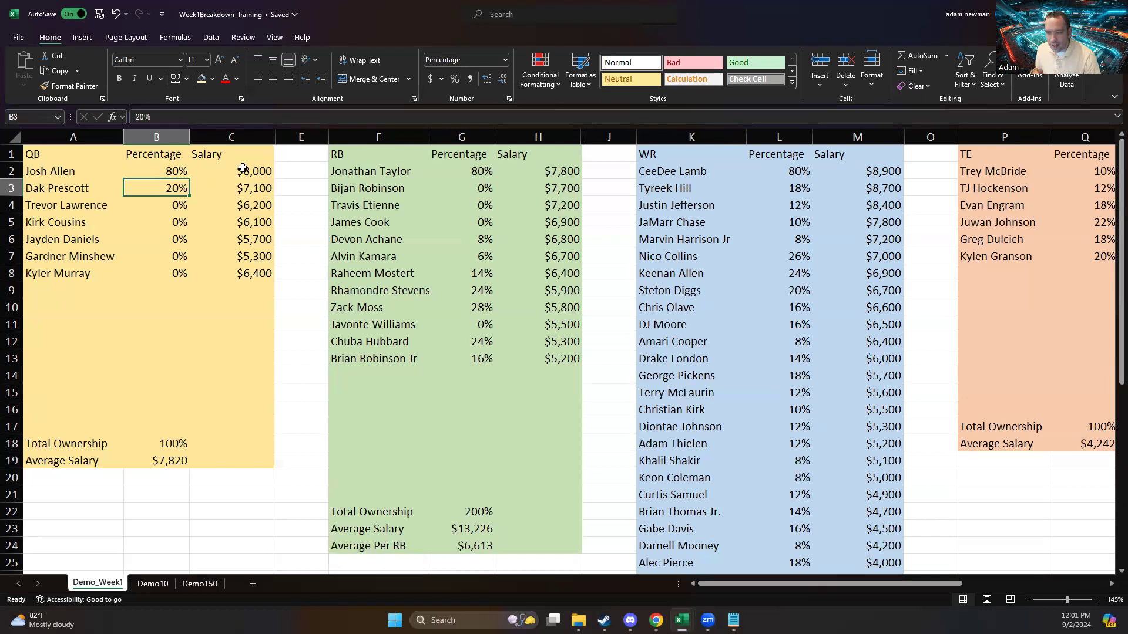
{"action": "left_click_drag", "start_coordinate": [243, 168], "coordinate": [282, 272]}
{"action": "left_click", "coordinate": [99, 459]}
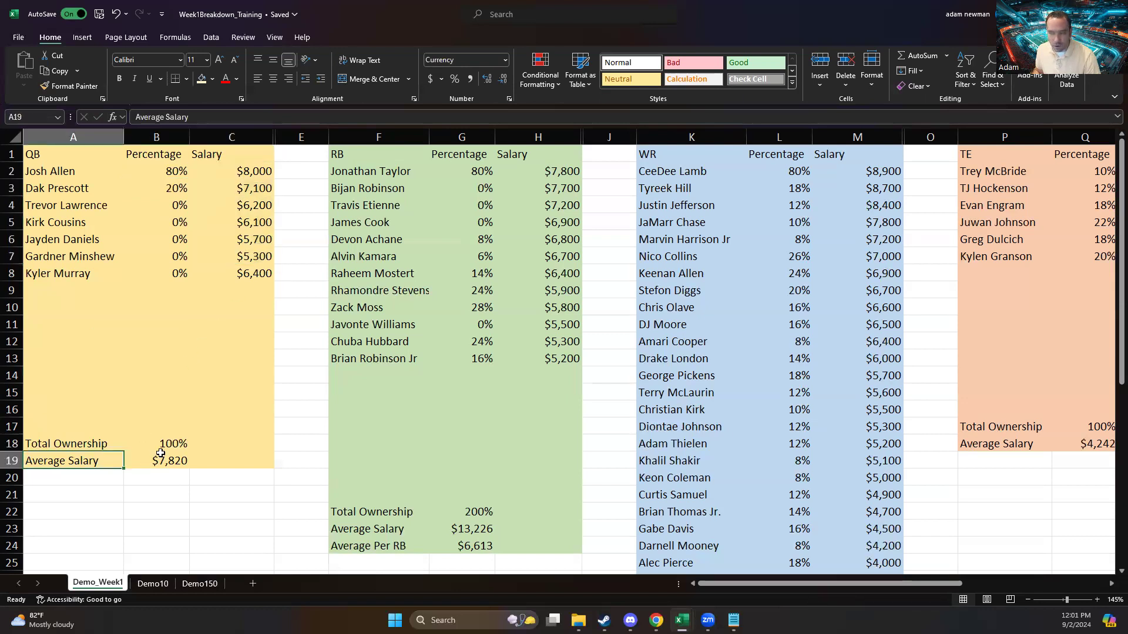
{"action": "left_click", "coordinate": [253, 171]}
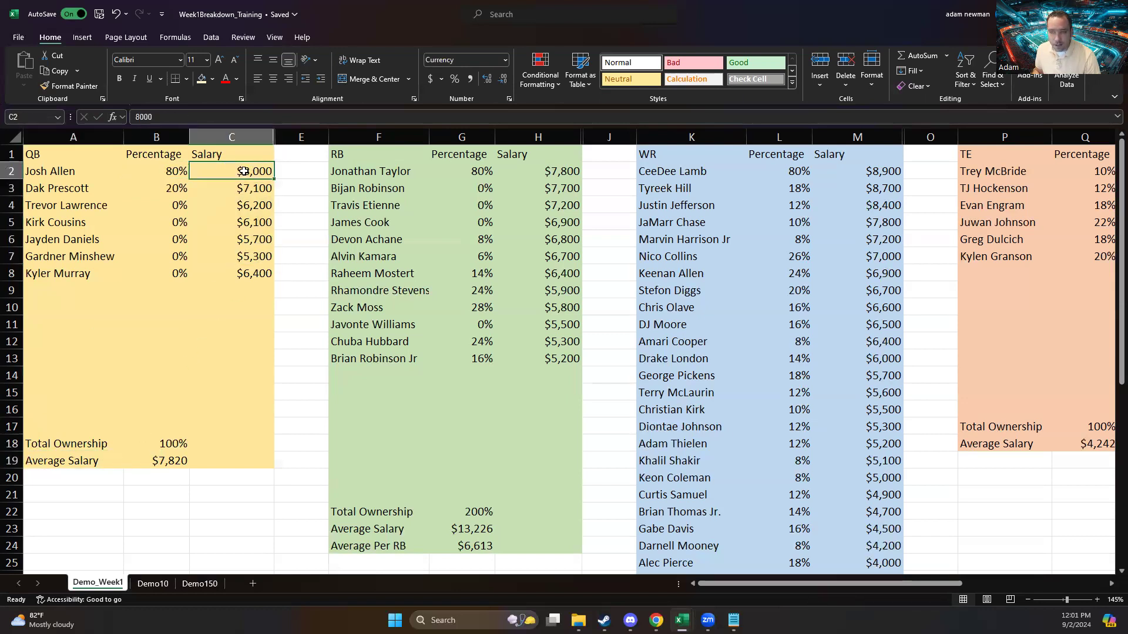
Inspect the formulas behind the QB average salary, the average per RB and the overall average salary
{"action": "scroll", "coordinate": [194, 276], "scroll_direction": "down", "scroll_amount": 1}
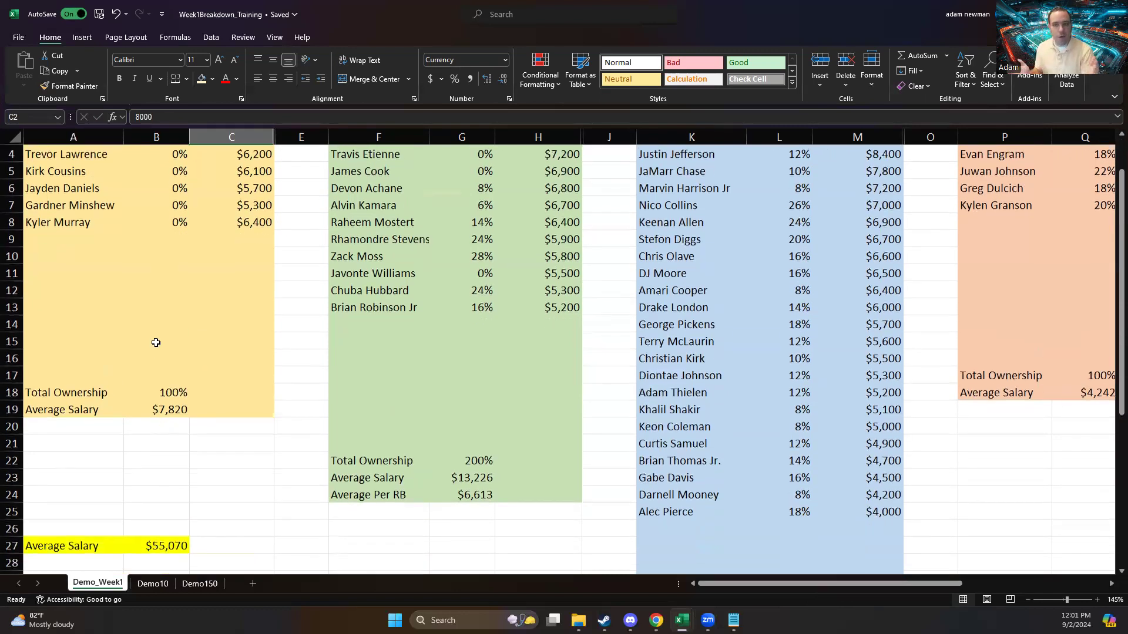
{"action": "left_click", "coordinate": [159, 410]}
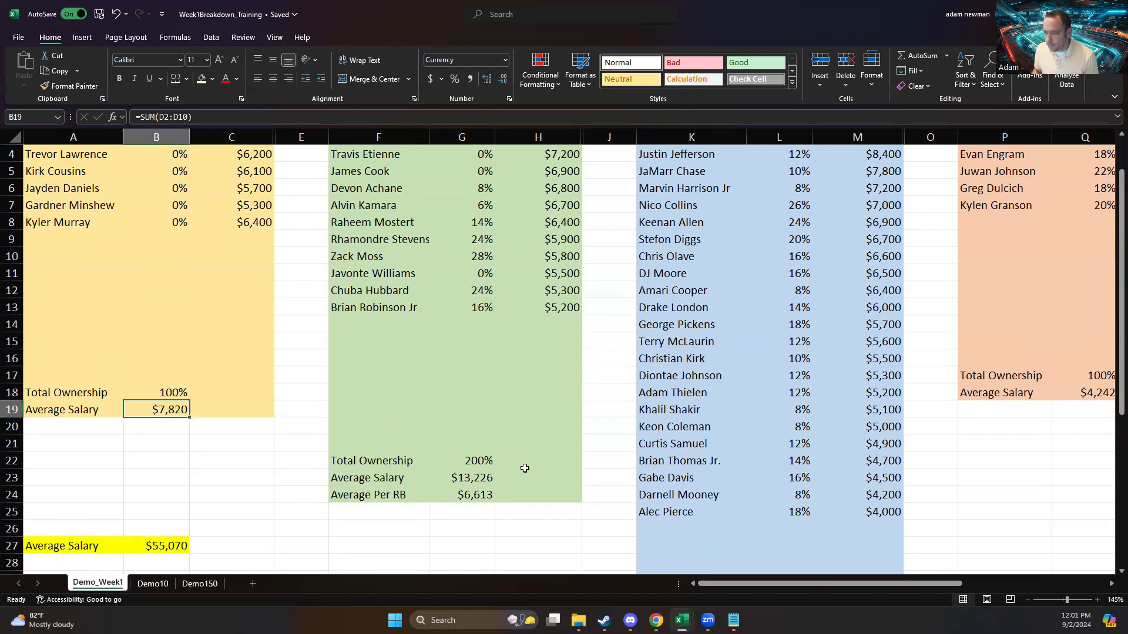
{"action": "scroll", "coordinate": [511, 434], "scroll_direction": "down", "scroll_amount": 2}
{"action": "left_click", "coordinate": [470, 392]}
{"action": "scroll", "coordinate": [670, 429], "scroll_direction": "down", "scroll_amount": 2}
{"action": "scroll", "coordinate": [200, 371], "scroll_direction": "up", "scroll_amount": 5}
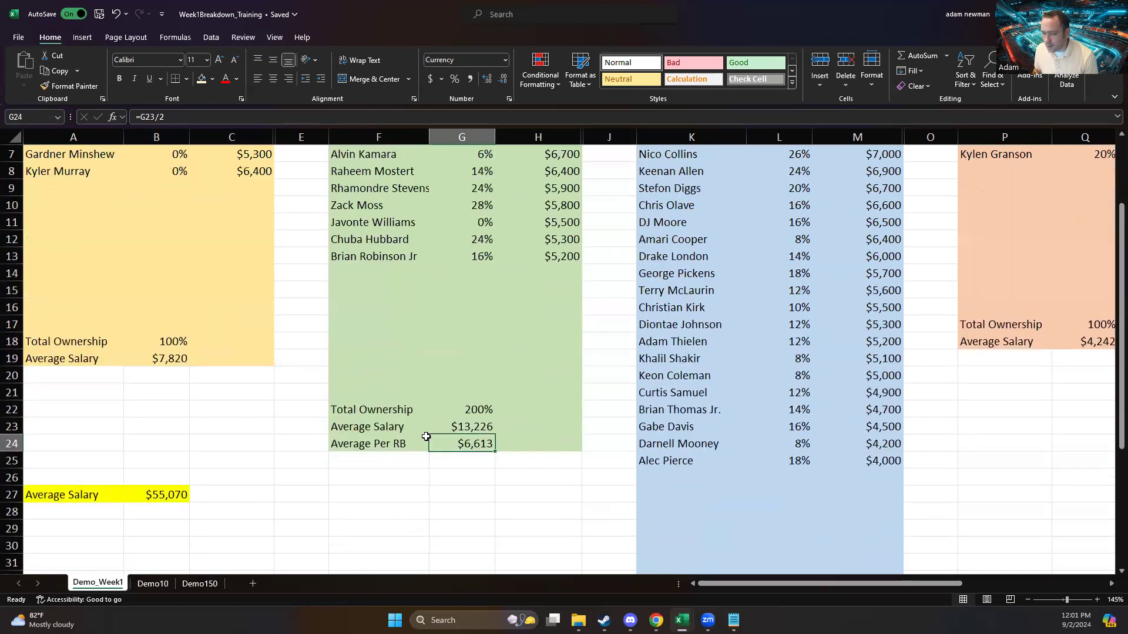
{"action": "scroll", "coordinate": [199, 372], "scroll_direction": "down", "scroll_amount": 2}
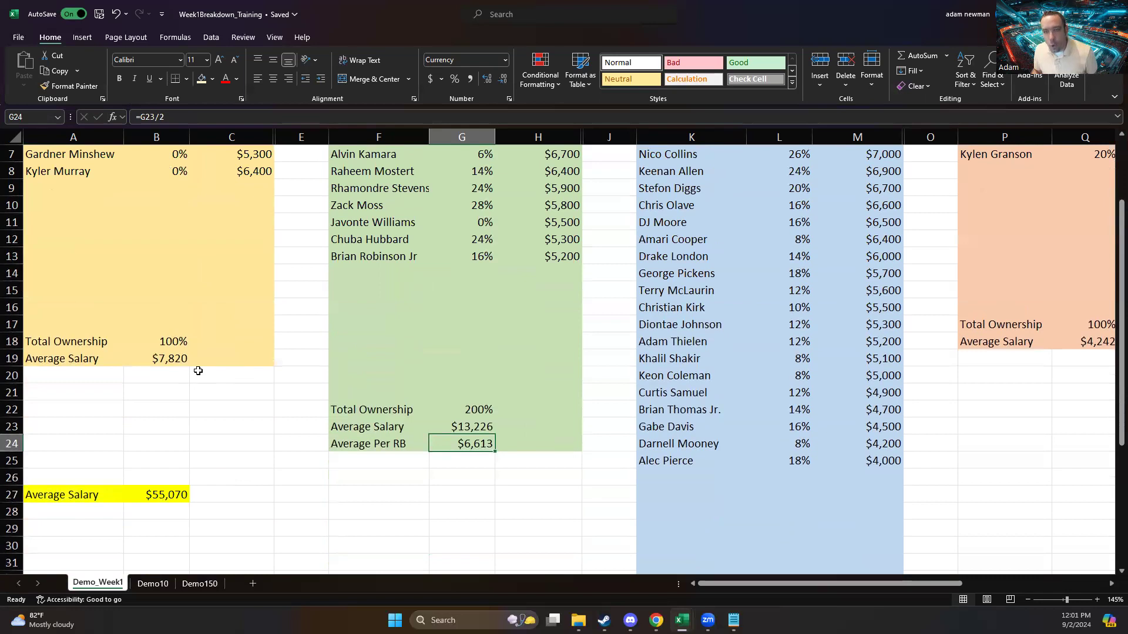
{"action": "left_click", "coordinate": [141, 495]}
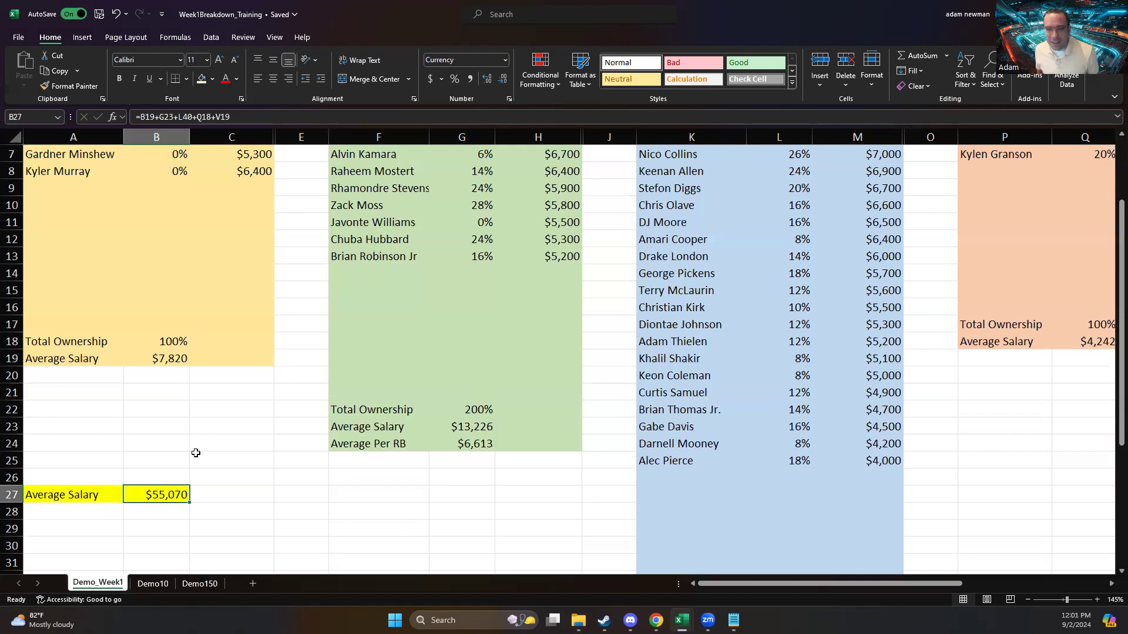
Examine the overall average salary and its formula alongside the top players' percentages and salaries in the position tables
{"action": "scroll", "coordinate": [226, 439], "scroll_direction": "up", "scroll_amount": 2}
{"action": "left_click_drag", "start_coordinate": [779, 173], "coordinate": [174, 178]}
{"action": "left_click", "coordinate": [224, 234]}
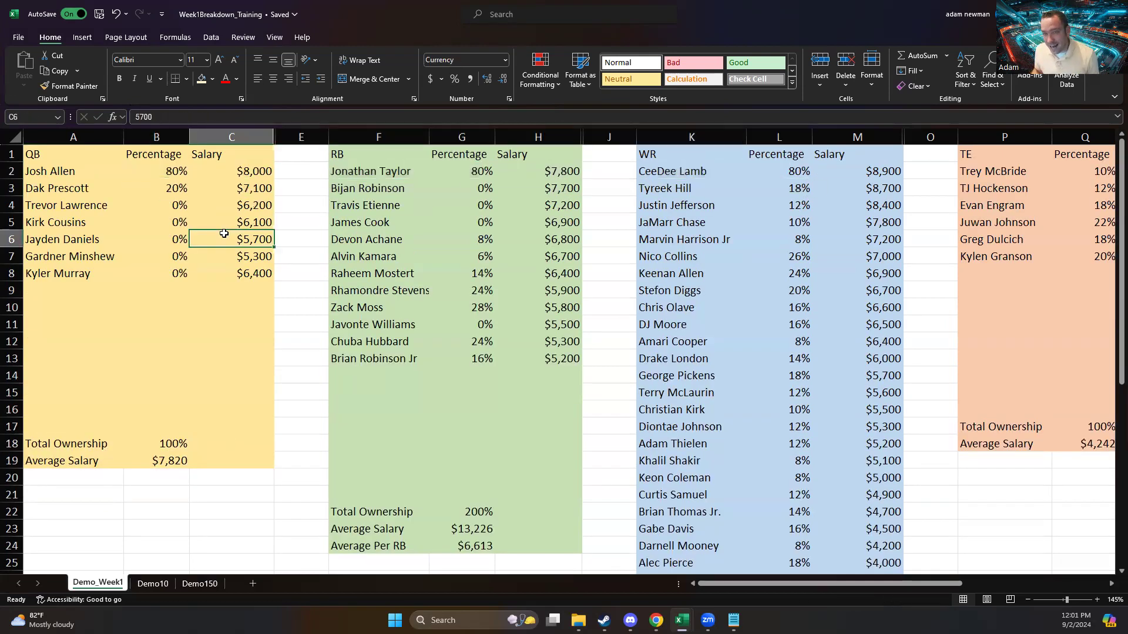
{"action": "scroll", "coordinate": [170, 322], "scroll_direction": "down", "scroll_amount": 5}
{"action": "left_click", "coordinate": [159, 337]}
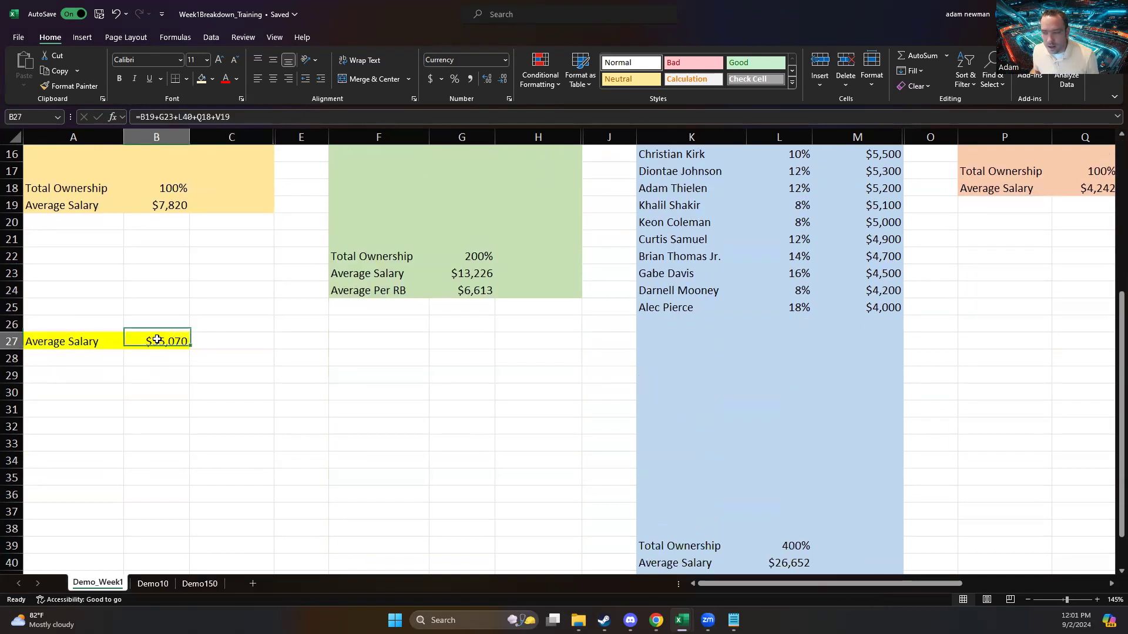
{"action": "left_click_drag", "start_coordinate": [96, 357], "coordinate": [148, 334]}
{"action": "left_click", "coordinate": [149, 334]}
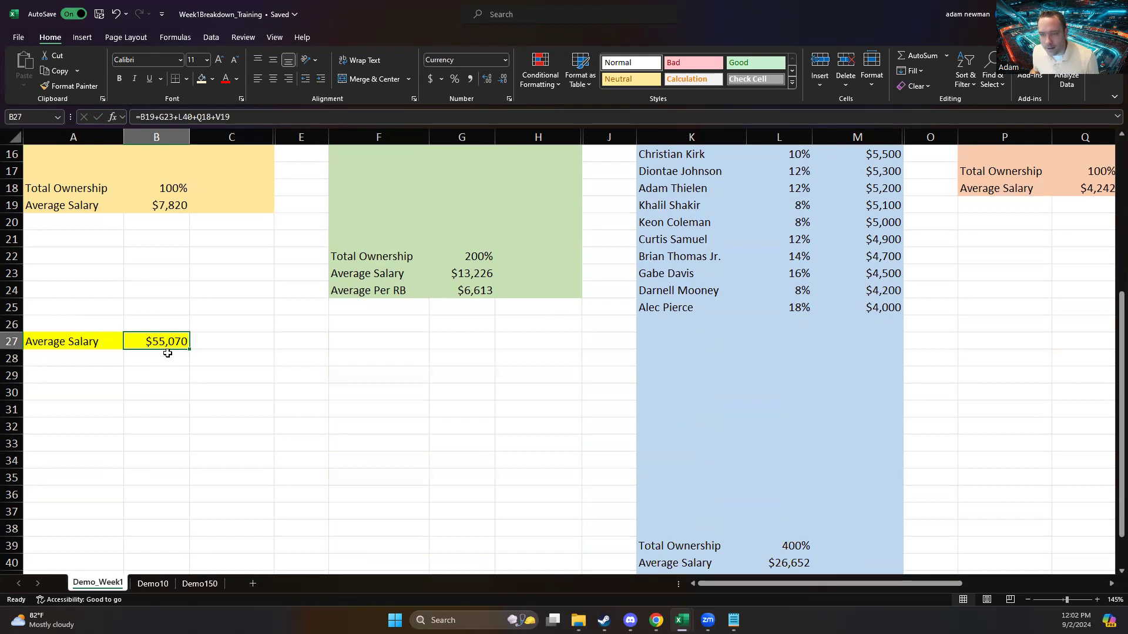
{"action": "left_click", "coordinate": [164, 357]}
{"action": "left_click", "coordinate": [175, 341]}
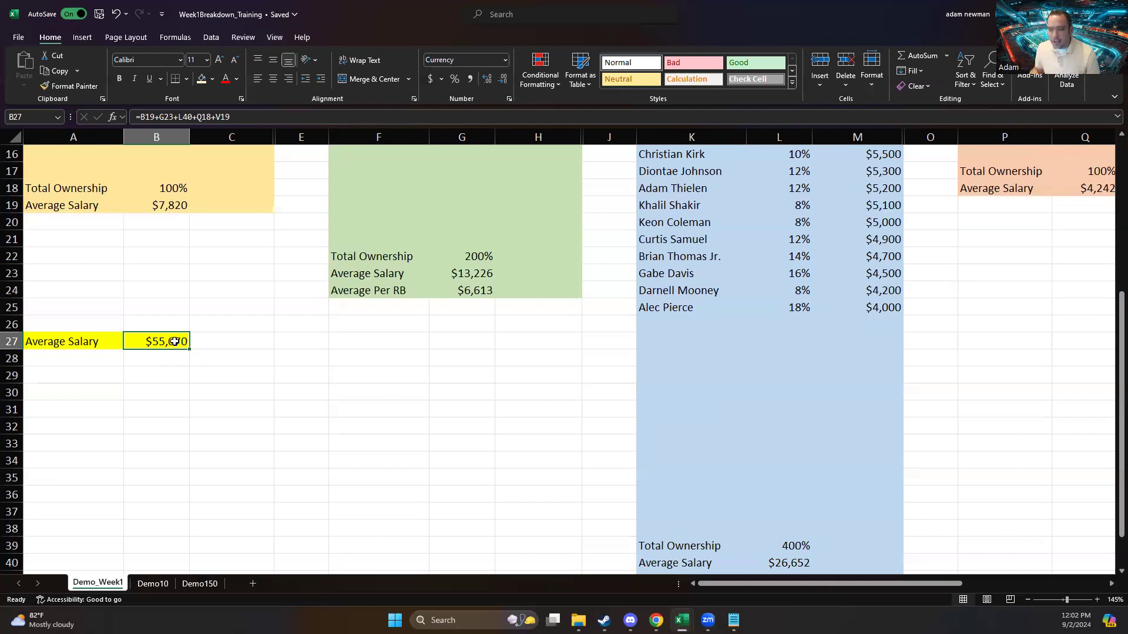
{"action": "left_click_drag", "start_coordinate": [78, 339], "coordinate": [132, 339]}
{"action": "left_click", "coordinate": [132, 339]}
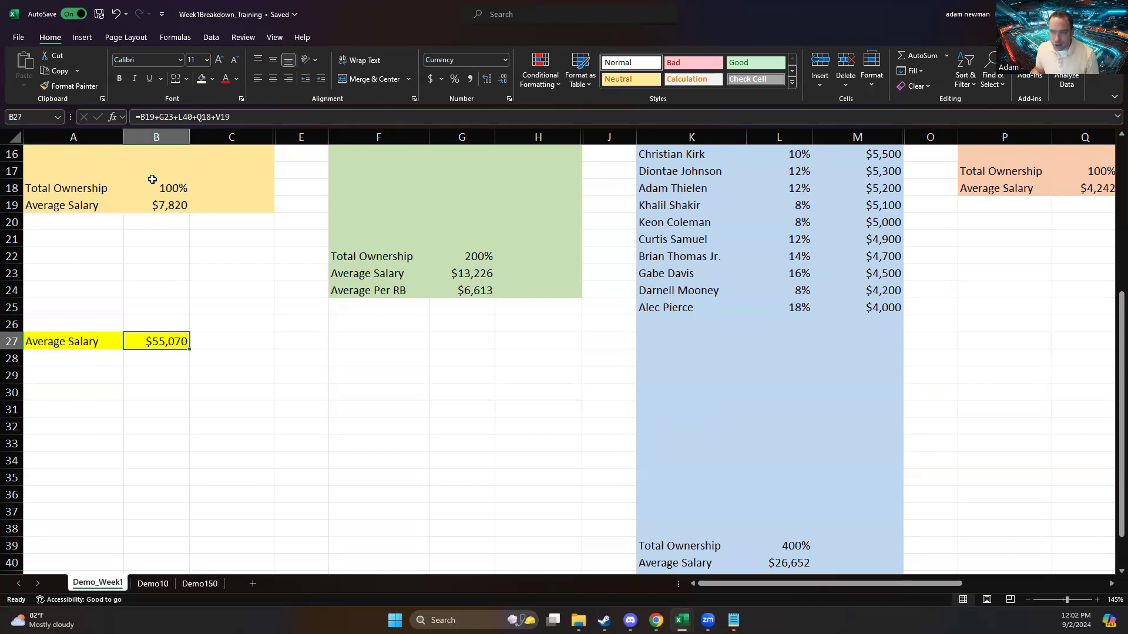
{"action": "left_click", "coordinate": [142, 249]}
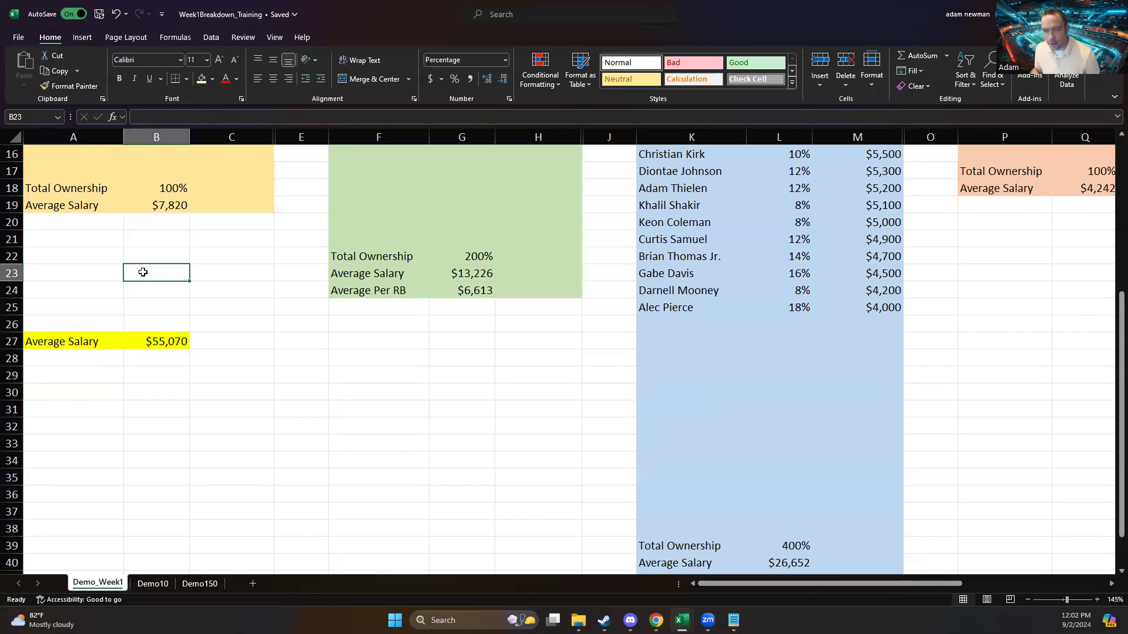
{"action": "left_click", "coordinate": [143, 336]}
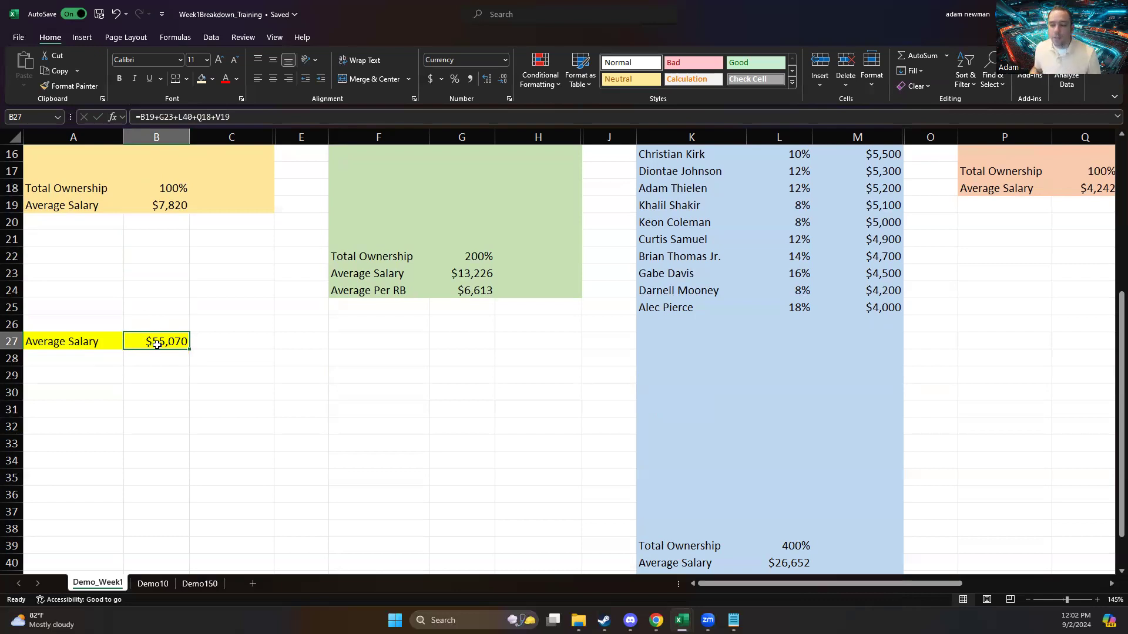
{"action": "left_click", "coordinate": [159, 302]}
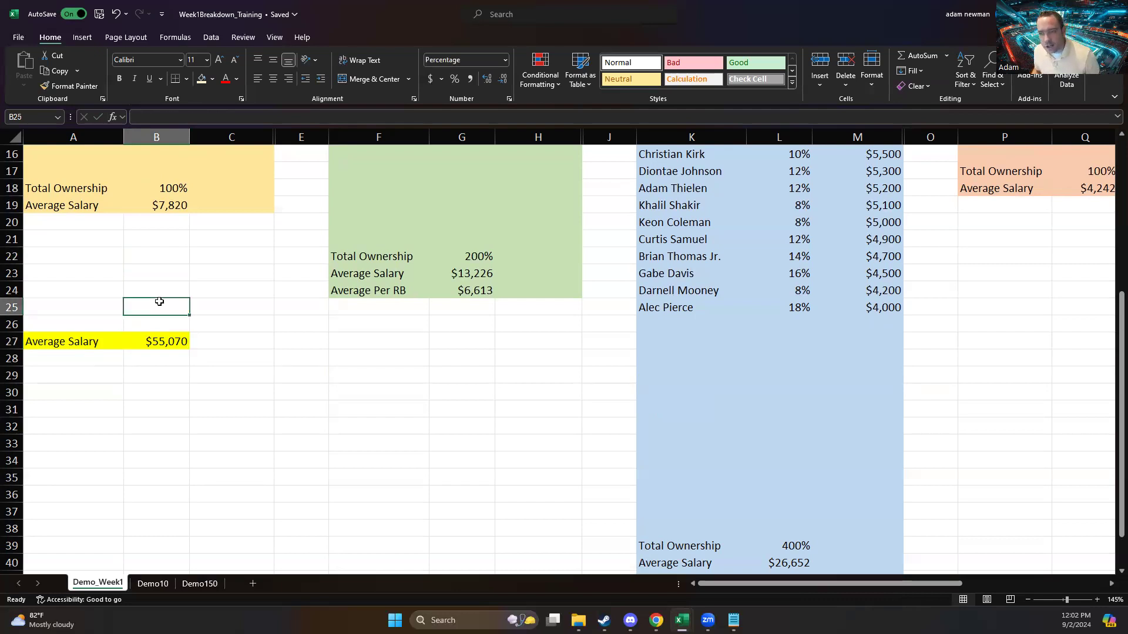
{"action": "left_click", "coordinate": [160, 282]}
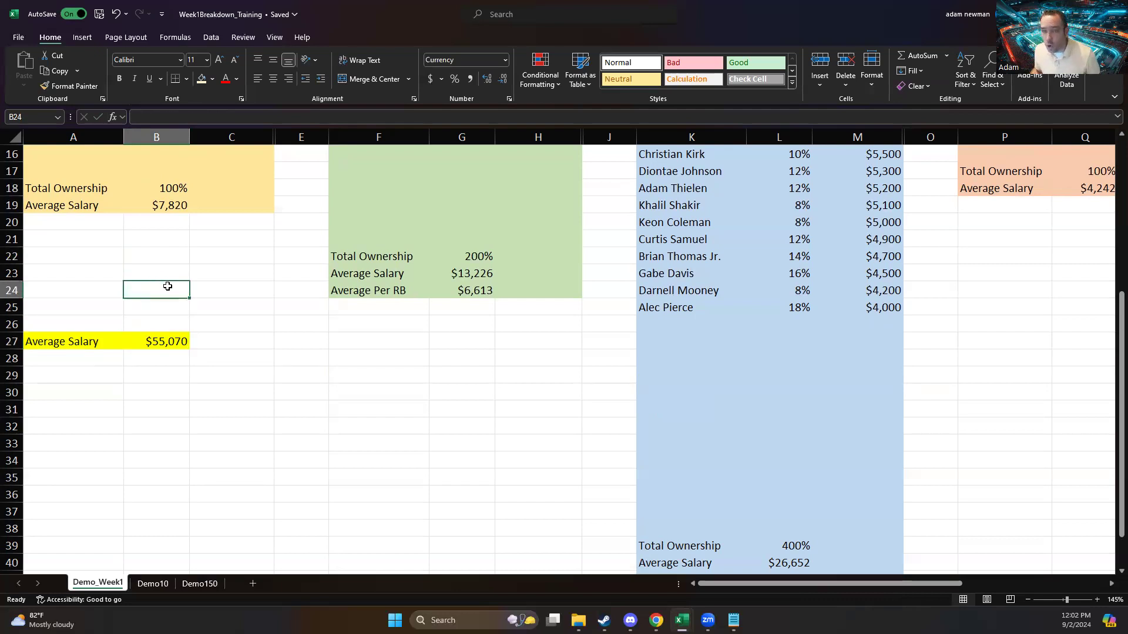
{"action": "scroll", "coordinate": [175, 285], "scroll_direction": "up", "scroll_amount": 3}
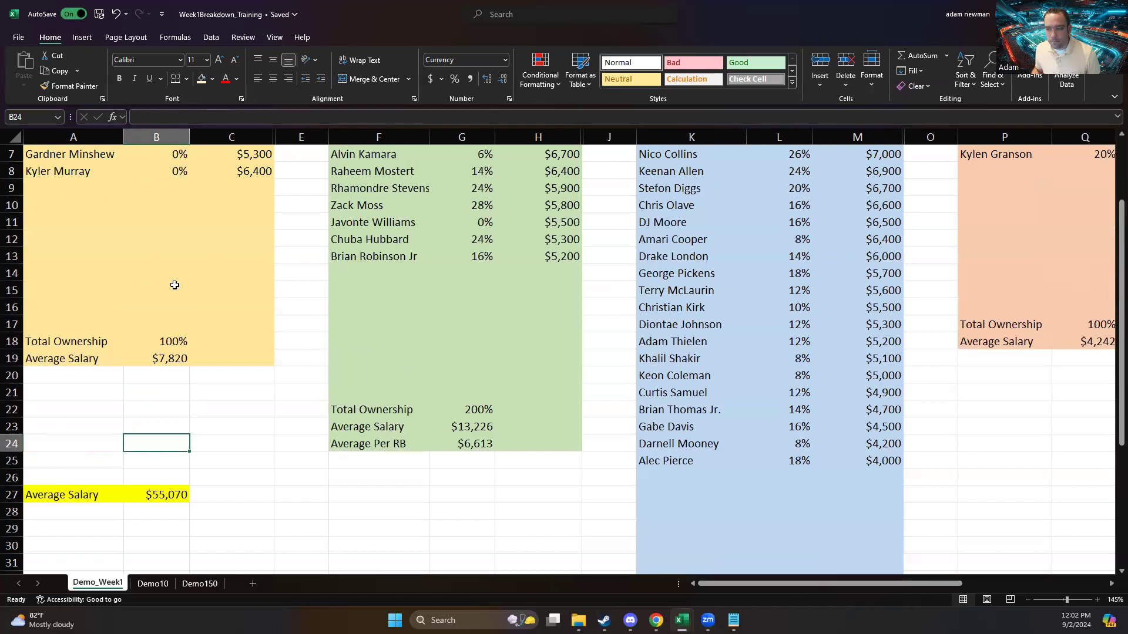
{"action": "left_click", "coordinate": [170, 496]}
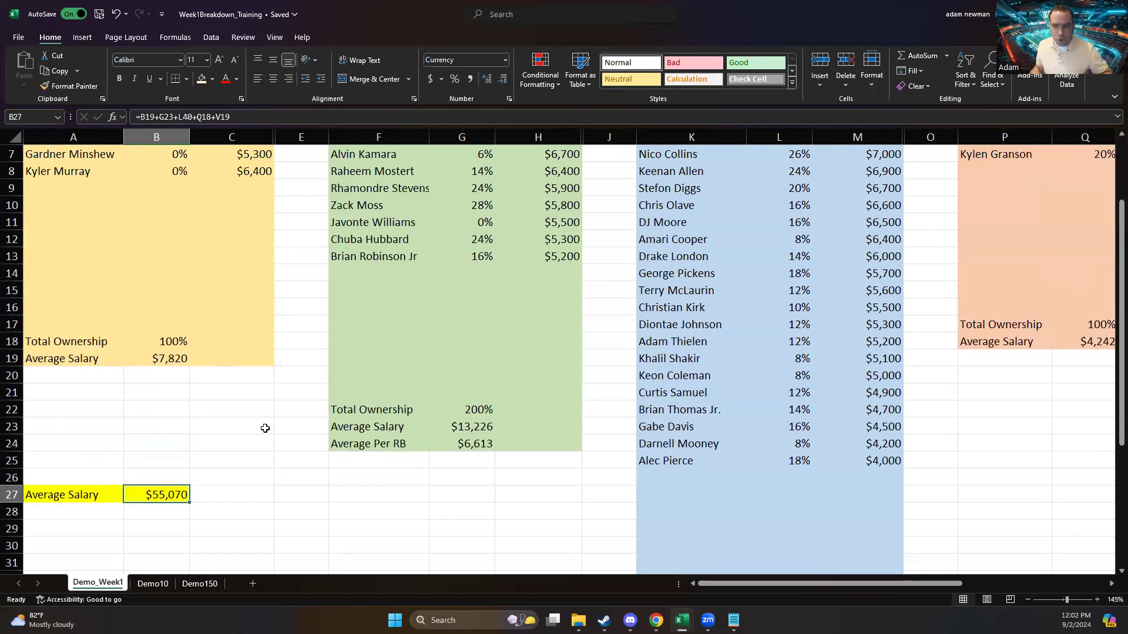
Check the overall average salary formula and set CeeDee Lamb's ownership percentage to 50%
{"action": "scroll", "coordinate": [376, 411], "scroll_direction": "up", "scroll_amount": 2}
{"action": "left_click", "coordinate": [786, 167]}
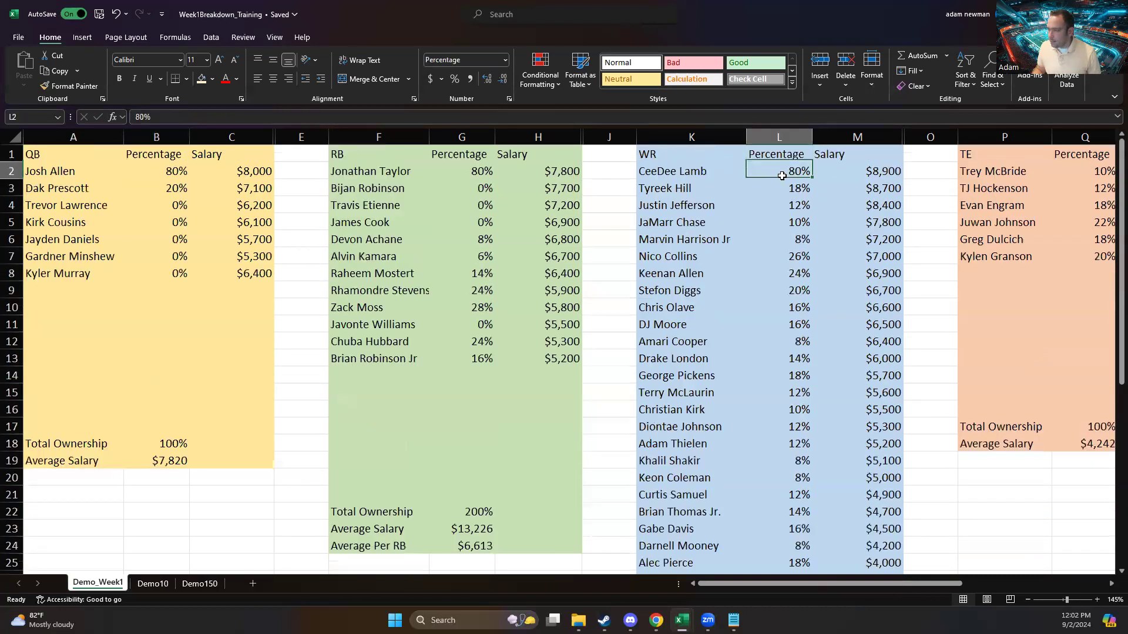
{"action": "scroll", "coordinate": [188, 306], "scroll_direction": "down", "scroll_amount": 2}
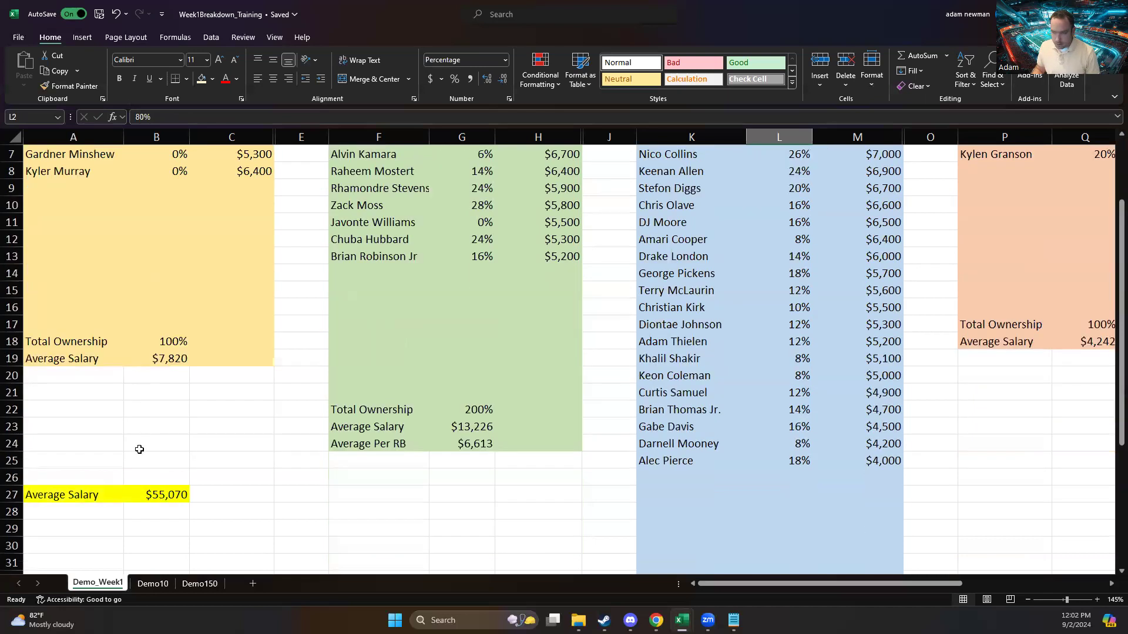
{"action": "left_click", "coordinate": [156, 562]}
{"action": "scroll", "coordinate": [244, 433], "scroll_direction": "up", "scroll_amount": 2}
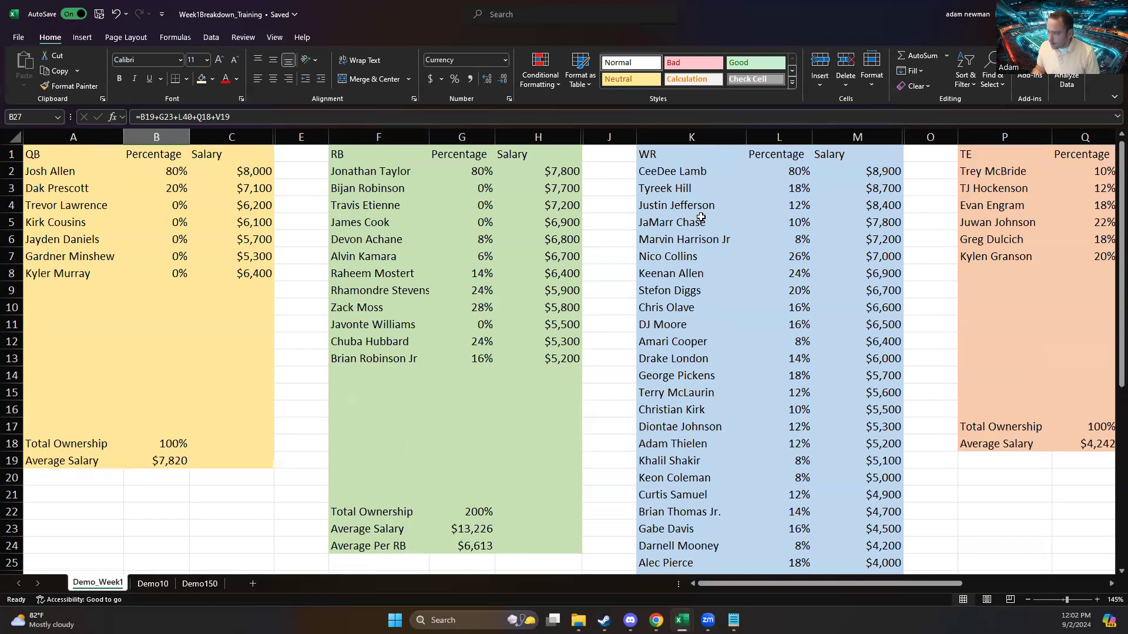
{"action": "left_click", "coordinate": [787, 169]}
{"action": "type", "text": "50"}
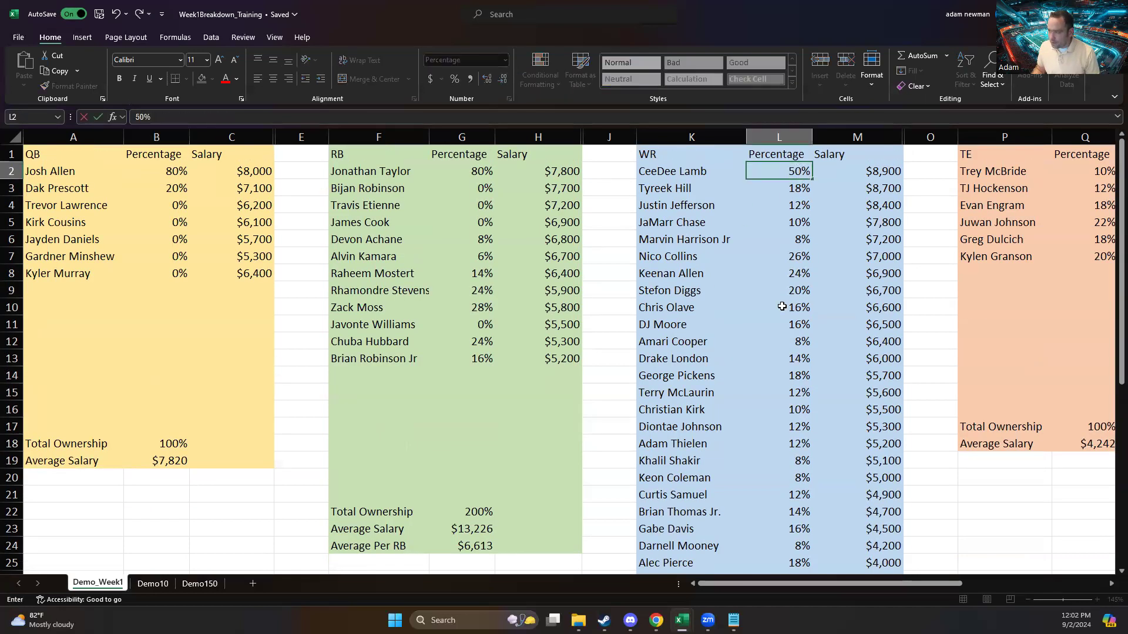
Set Darnell Mooney's ownership percentage to 38% and check the overall average salary
{"action": "left_click", "coordinate": [789, 409]}
{"action": "scroll", "coordinate": [789, 409], "scroll_direction": "down", "scroll_amount": 3}
{"action": "left_click", "coordinate": [794, 392]}
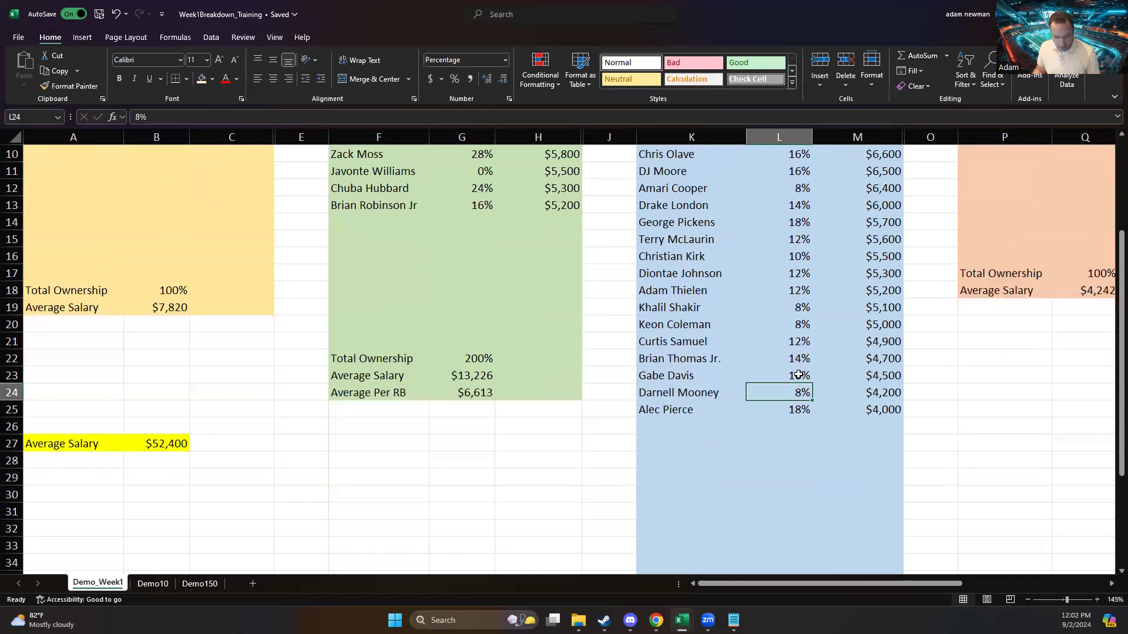
{"action": "type", "text": "38"}
{"action": "left_click", "coordinate": [786, 307]}
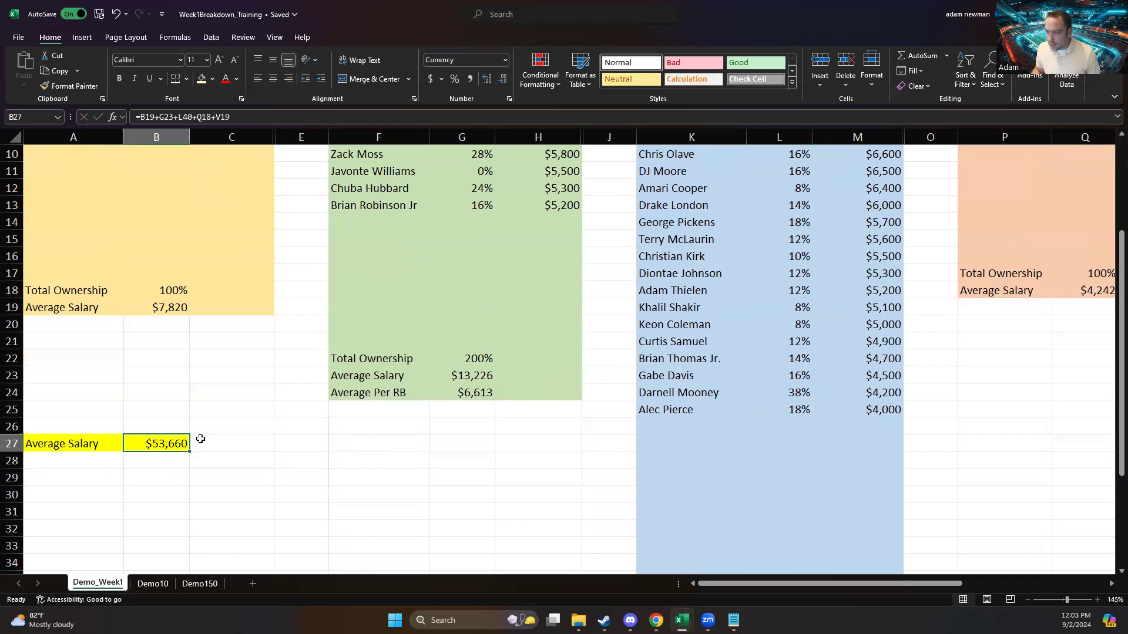
{"action": "left_click", "coordinate": [705, 397]}
{"action": "left_click_drag", "start_coordinate": [863, 394], "coordinate": [707, 394]}
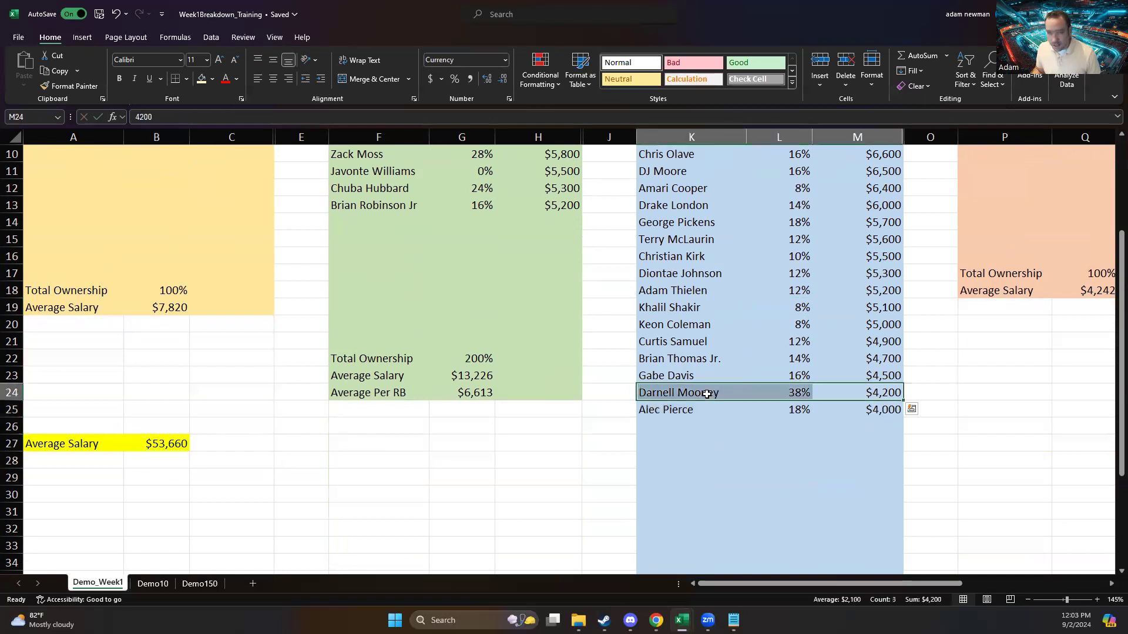
{"action": "left_click", "coordinate": [806, 393]}
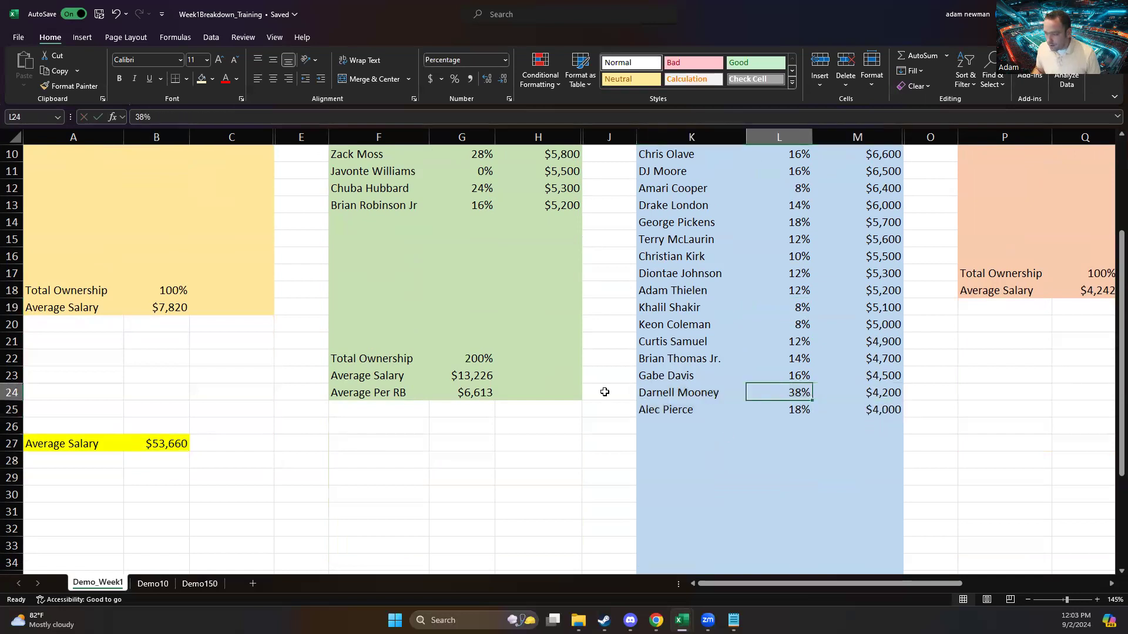
{"action": "left_click", "coordinate": [158, 438]}
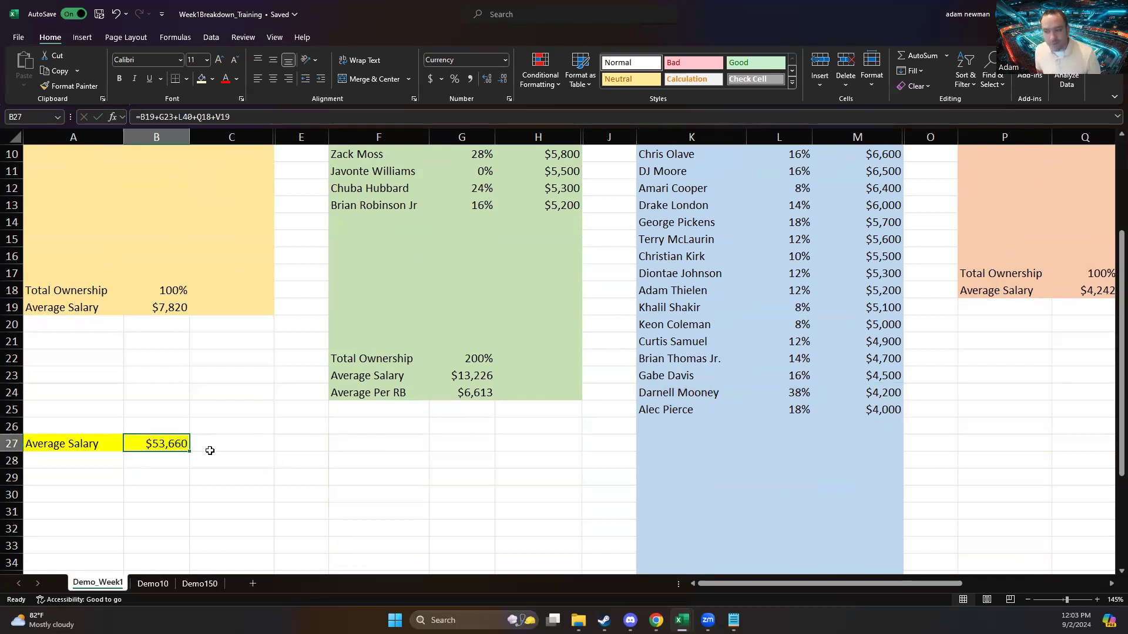
Set the quarterback ownership percentages to 10% for Josh Allen, 10% for Trevor Lawrence and 20% for Kirk Cousins
{"action": "scroll", "coordinate": [409, 389], "scroll_direction": "up", "scroll_amount": 3}
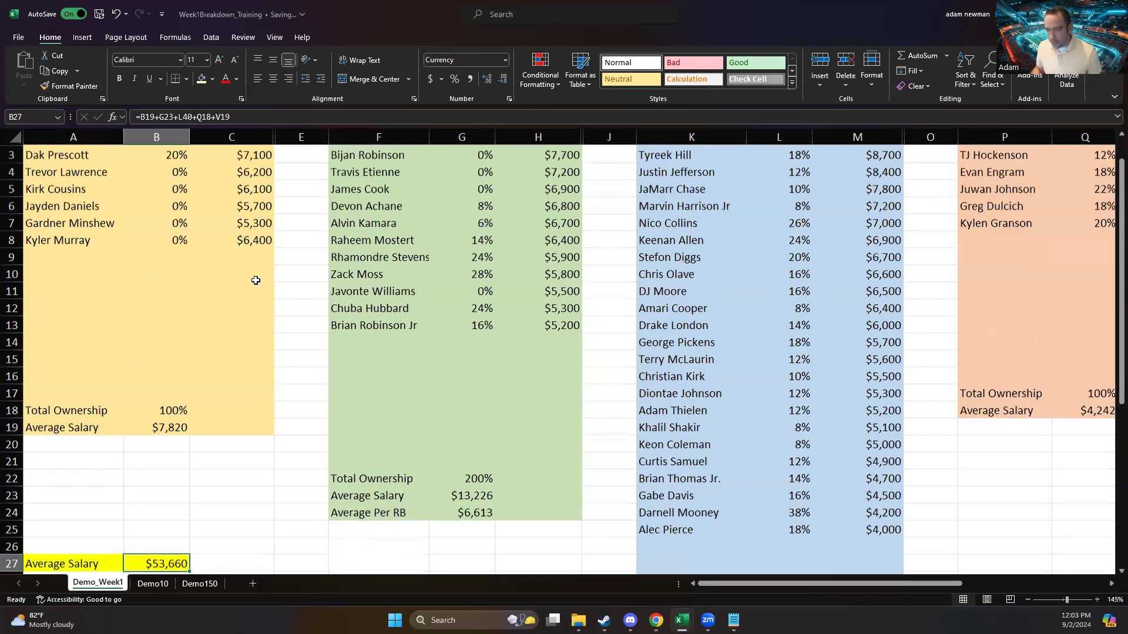
{"action": "left_click", "coordinate": [176, 169]}
{"action": "type", "text": "10"}
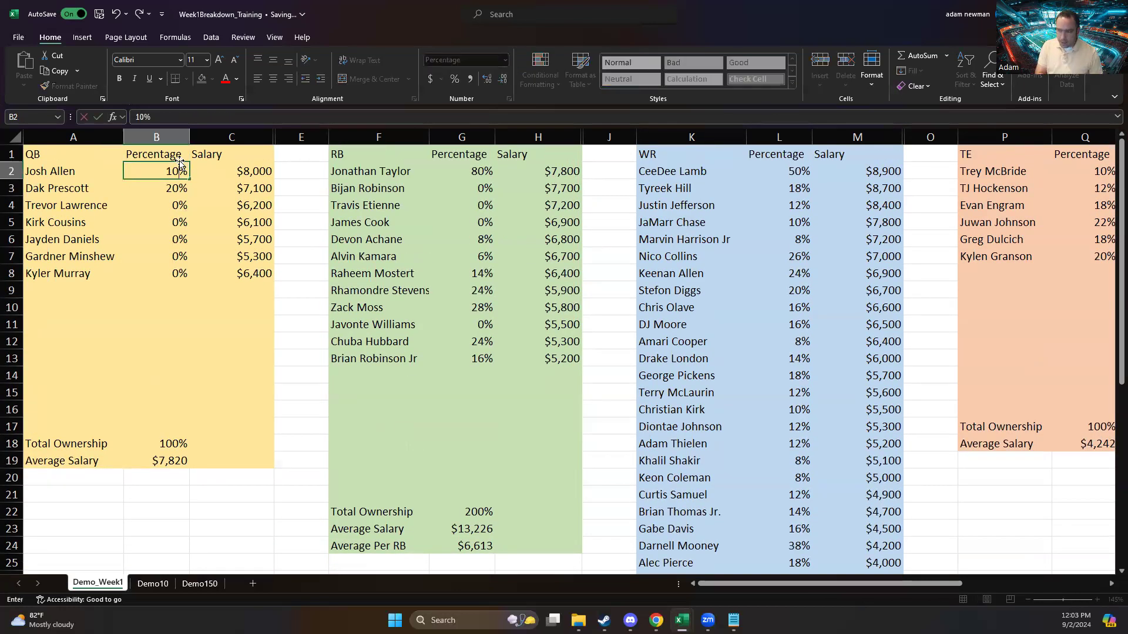
{"action": "key", "text": "Return"}
{"action": "key", "text": "Return"}
{"action": "type", "text": "10"}
{"action": "key", "text": "Return"}
{"action": "type", "text": "20"}
{"action": "key", "text": "Return"}
Set the ownership percentages to 10% for Jayden Daniels, 10% for Gardner Minshew and 20% for Kyler Murray
{"action": "type", "text": "10"}
{"action": "key", "text": "Return"}
{"action": "type", "text": "10"}
{"action": "key", "text": "Return"}
{"action": "type", "text": "10"}
{"action": "key", "text": "Return"}
{"action": "key", "text": "Up"}
{"action": "type", "text": "20"}
{"action": "key", "text": "Return"}
Compare the overall average salary with the revised quarterback percentages
{"action": "scroll", "coordinate": [193, 316], "scroll_direction": "down", "scroll_amount": 4}
{"action": "left_click", "coordinate": [160, 392]}
{"action": "scroll", "coordinate": [267, 390], "scroll_direction": "up", "scroll_amount": 4}
{"action": "left_click", "coordinate": [178, 176]}
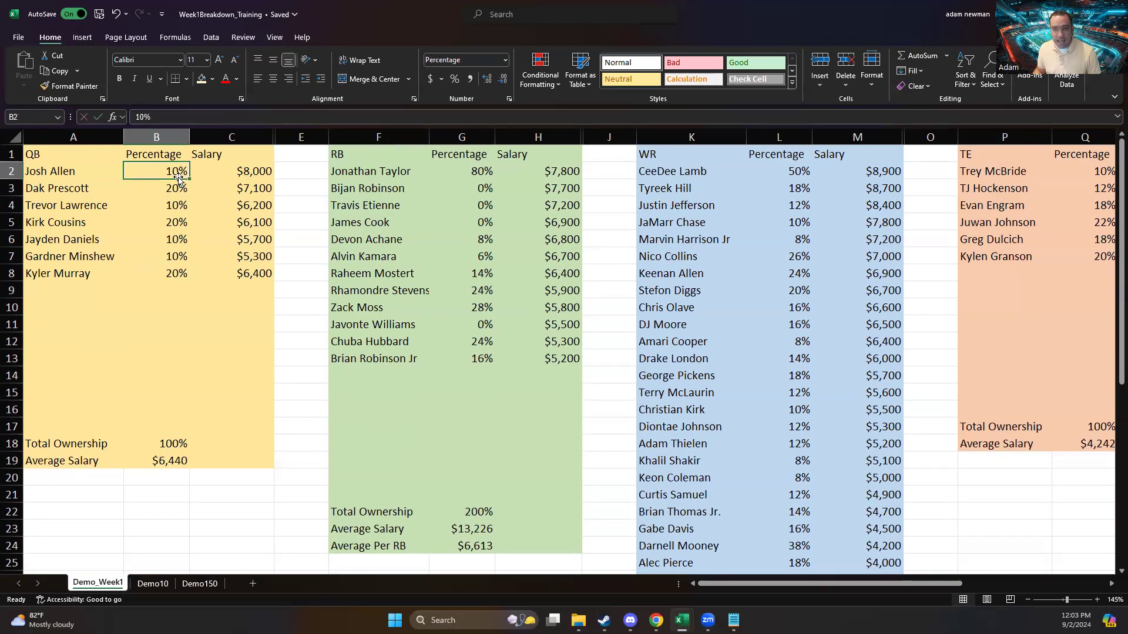
{"action": "mouse_move", "coordinate": [170, 182]}
{"action": "left_mouse_down"}
{"action": "mouse_move", "coordinate": [170, 257]}
{"action": "mouse_move", "coordinate": [165, 172]}
{"action": "left_mouse_up"}
{"action": "scroll", "coordinate": [172, 286], "scroll_direction": "down", "scroll_amount": 4}
{"action": "left_click", "coordinate": [177, 395]}
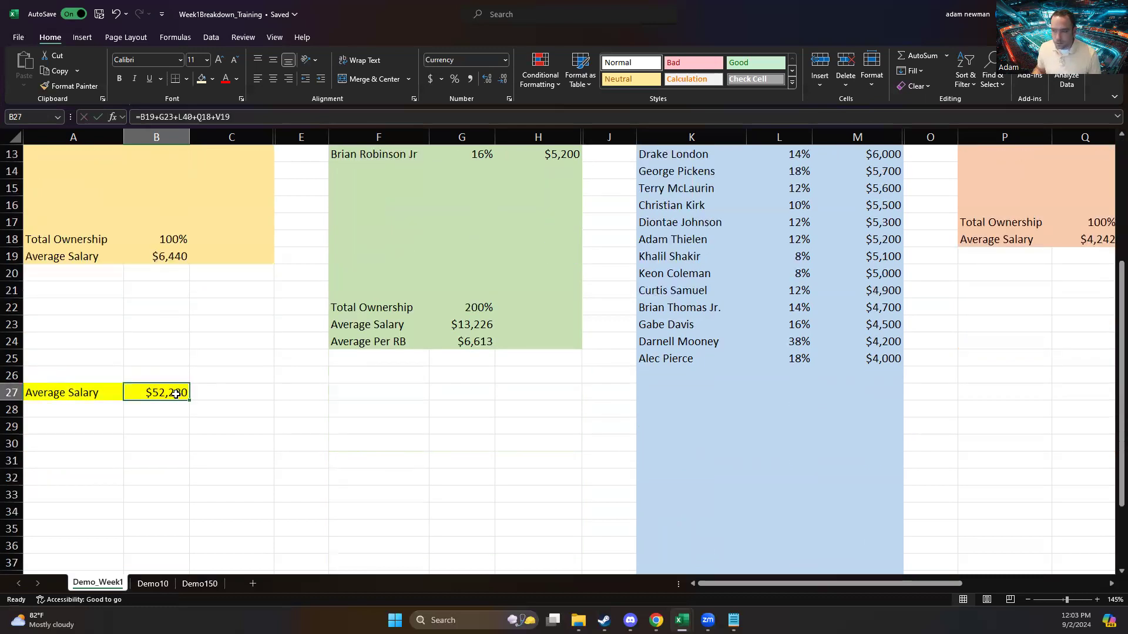
Set Jonathan Taylor's ownership to 20% and that of Bijan Robinson, Travis Etienne and James Cook to 10% each
{"action": "scroll", "coordinate": [268, 390], "scroll_direction": "up", "scroll_amount": 4}
{"action": "left_click", "coordinate": [470, 168]}
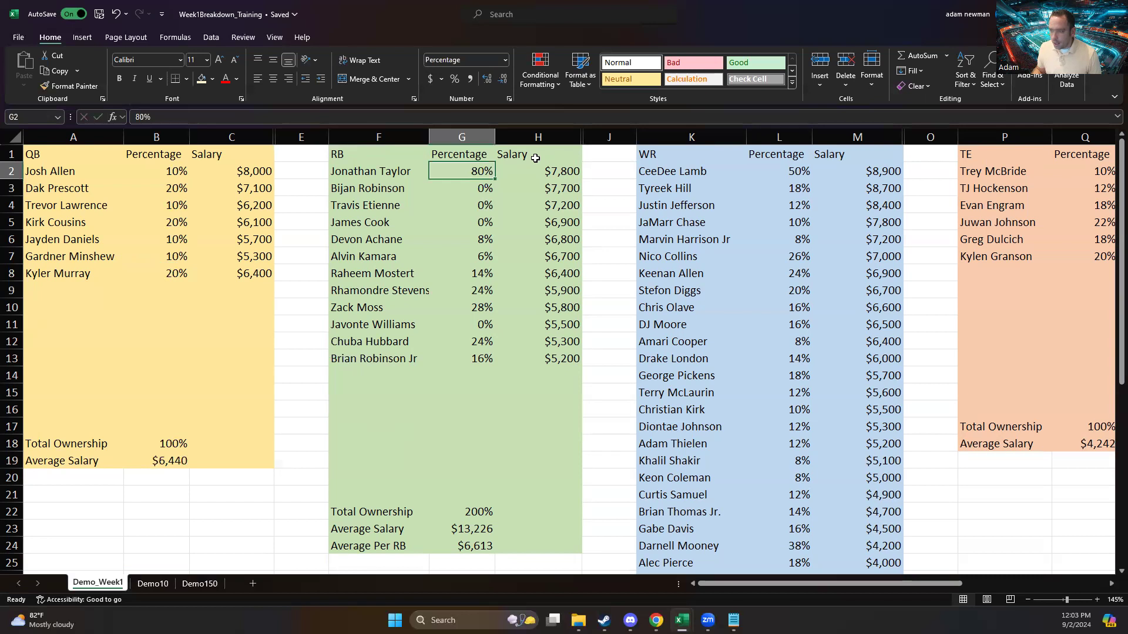
{"action": "type", "text": "20"}
{"action": "key", "text": "Return"}
{"action": "type", "text": "10"}
{"action": "key", "text": "Return"}
{"action": "type", "text": "10"}
{"action": "key", "text": "Return"}
{"action": "type", "text": "10"}
{"action": "key", "text": "Return"}
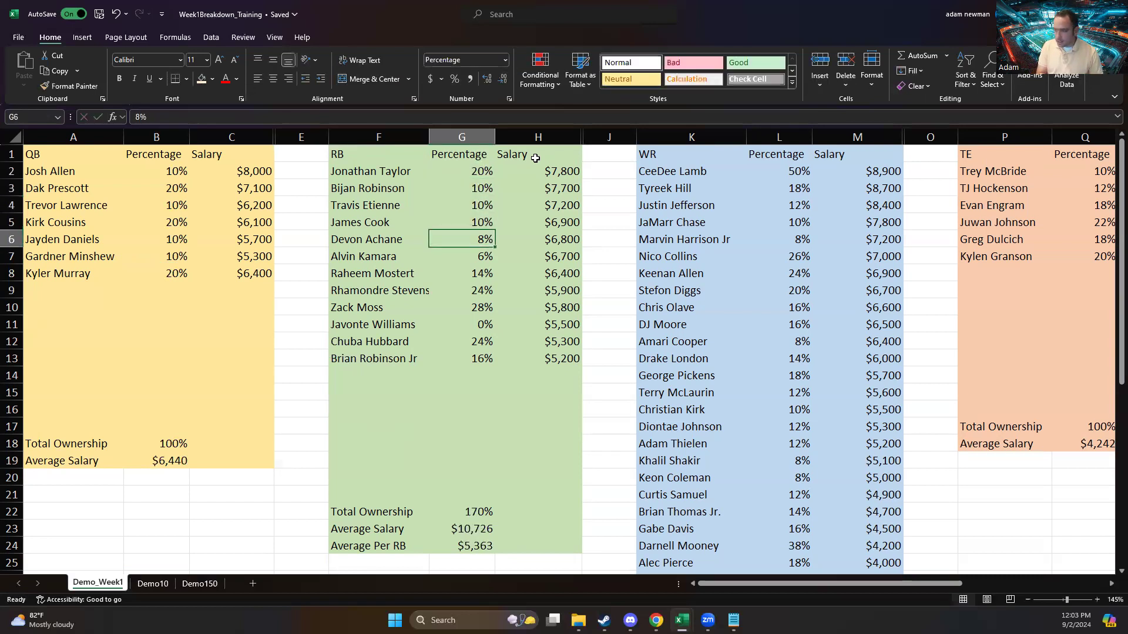
Set the running back ownership percentages to 18% for Devon Achane, 24% for Raheem Mostert and 10% for Javonte Williams
{"action": "type", "text": "18"}
{"action": "key", "text": "Return"}
{"action": "key", "text": "Return"}
{"action": "type", "text": "24"}
{"action": "key", "text": "Return"}
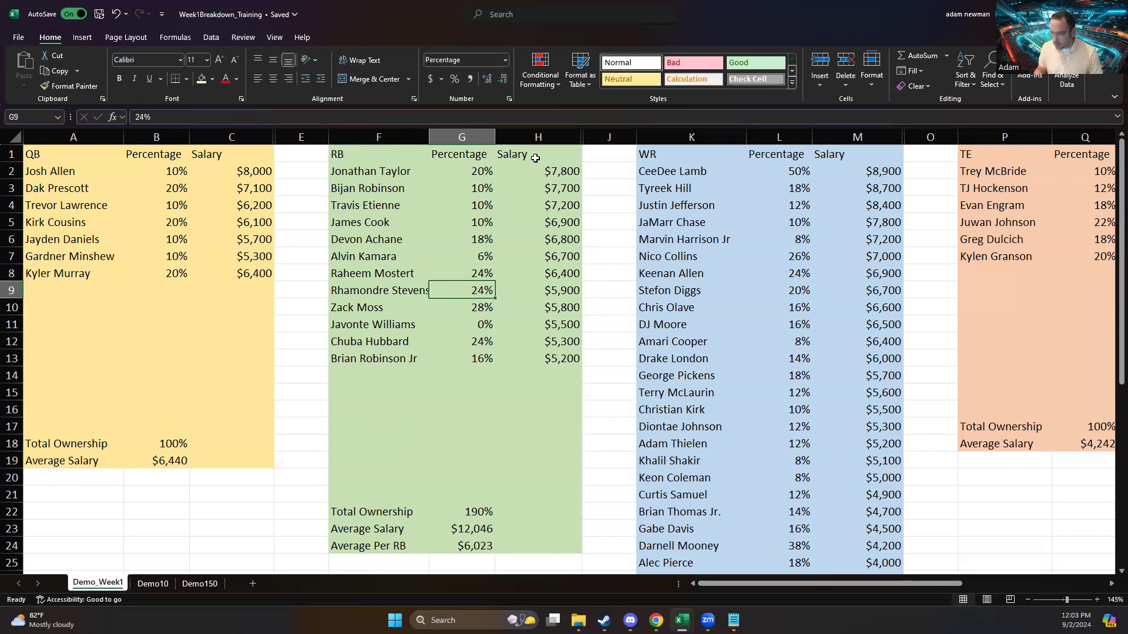
{"action": "key", "text": "Return"}
{"action": "key", "text": "Return"}
{"action": "type", "text": "11"}
{"action": "key", "text": "Return"}
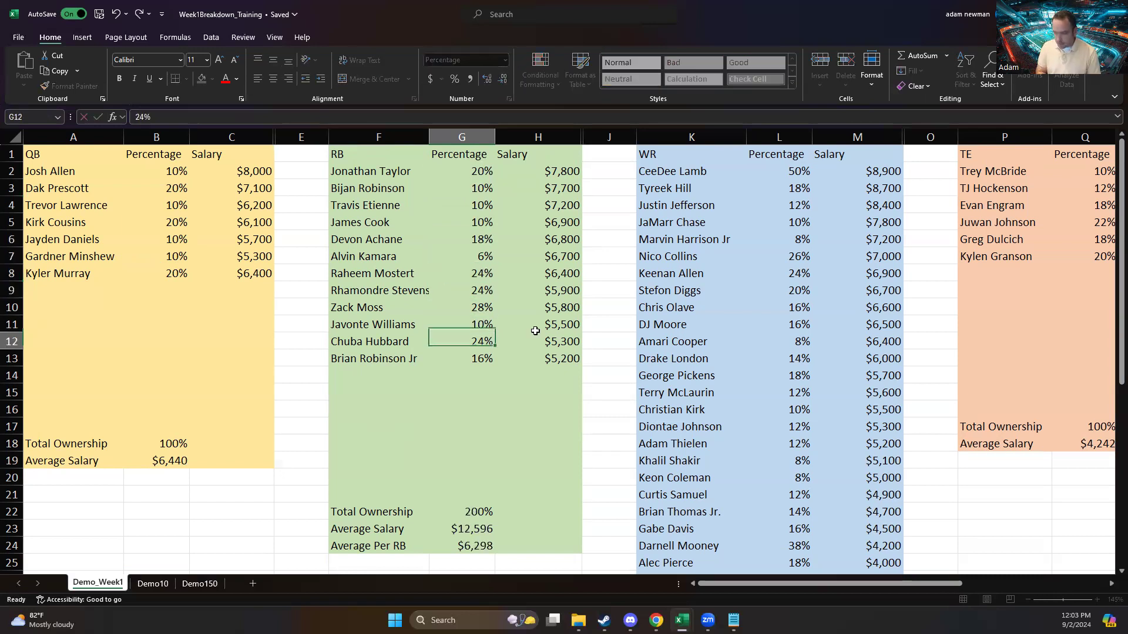
Examine the overall average salary after the running back changes, alongside each position's total ownership
{"action": "scroll", "coordinate": [529, 330], "scroll_direction": "down", "scroll_amount": 4}
{"action": "left_click", "coordinate": [177, 392]}
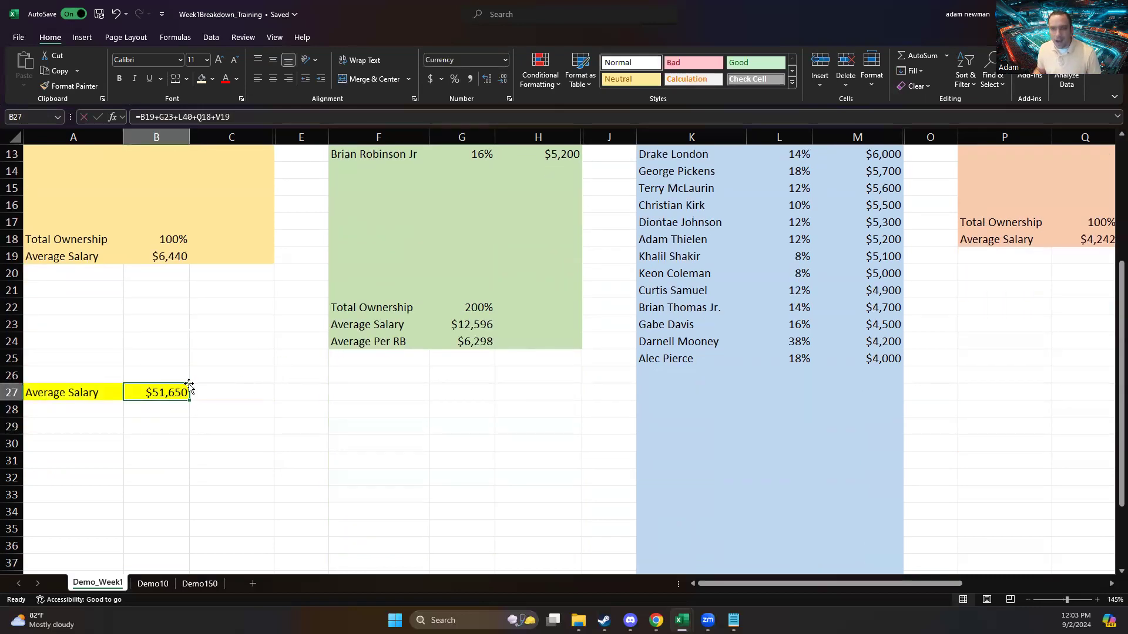
{"action": "left_click_drag", "start_coordinate": [104, 391], "coordinate": [150, 388]}
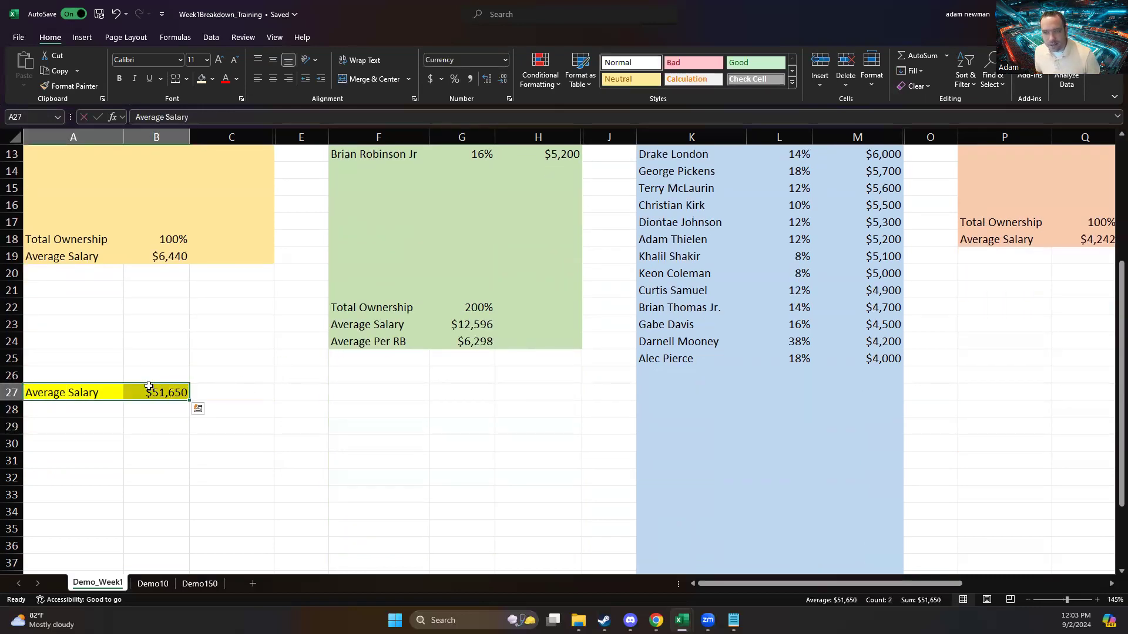
{"action": "left_click", "coordinate": [149, 389]}
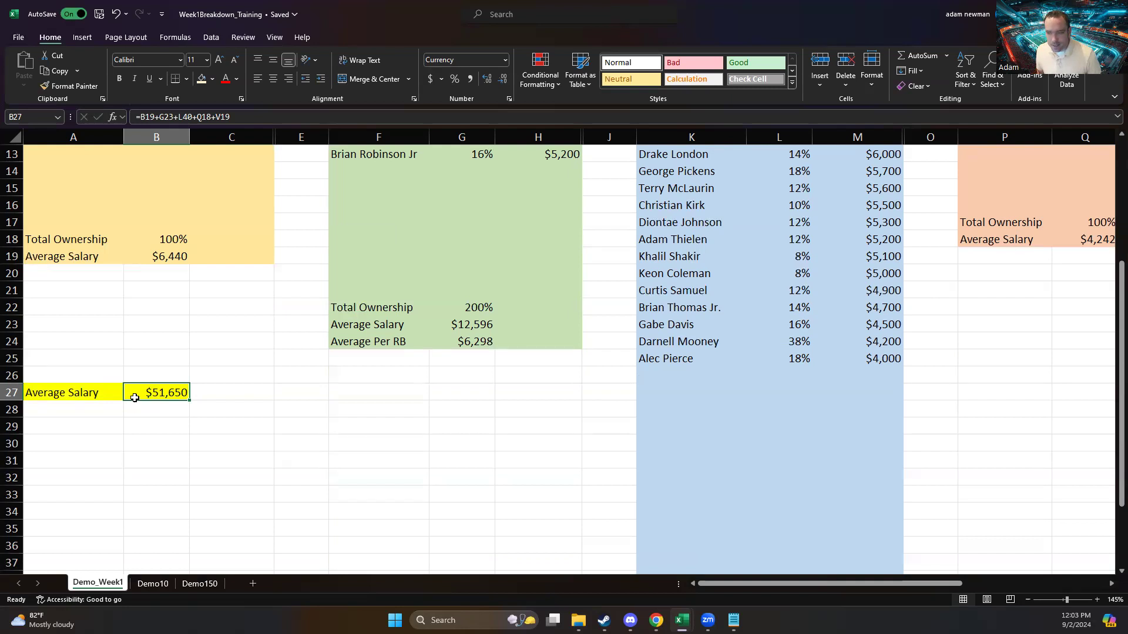
{"action": "left_click_drag", "start_coordinate": [117, 393], "coordinate": [151, 391]}
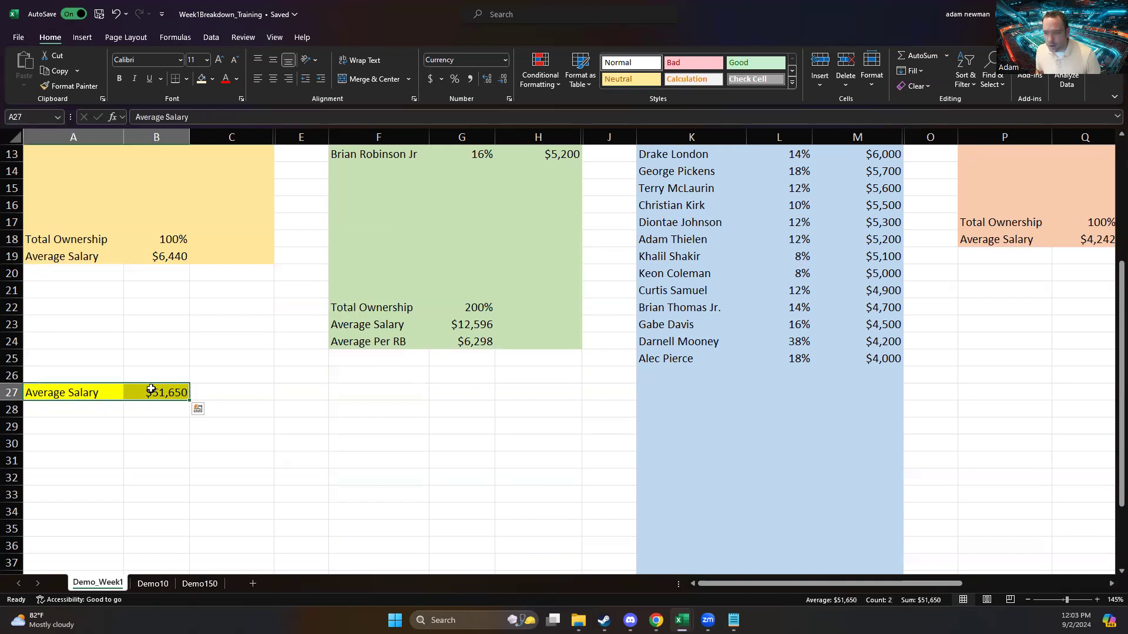
{"action": "left_click", "coordinate": [151, 390]}
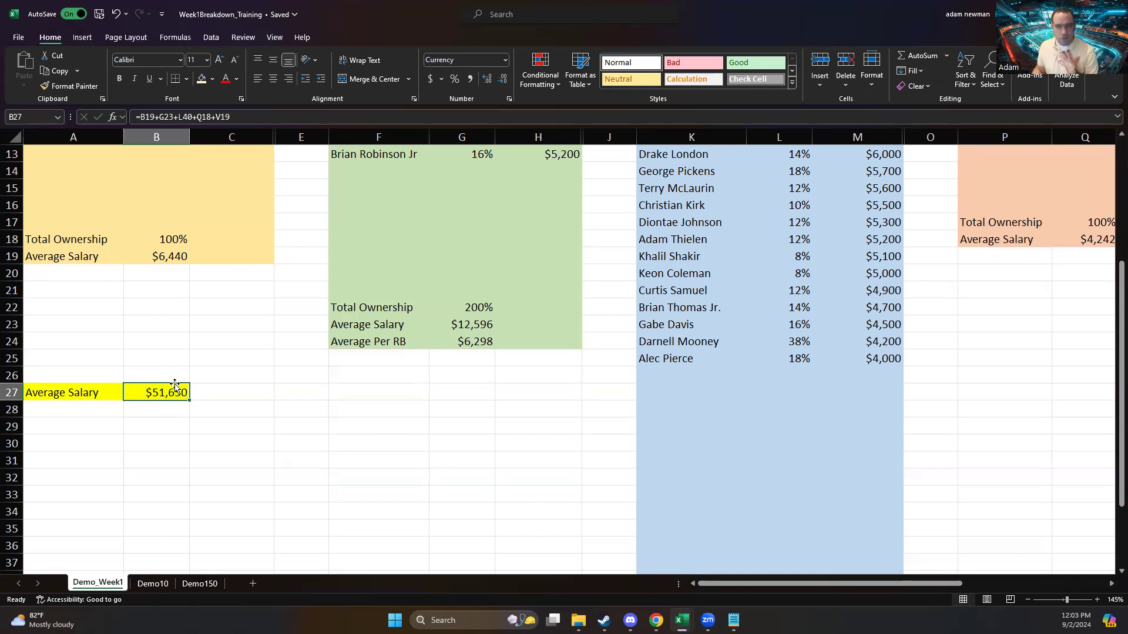
{"action": "scroll", "coordinate": [737, 411], "scroll_direction": "up", "scroll_amount": 2}
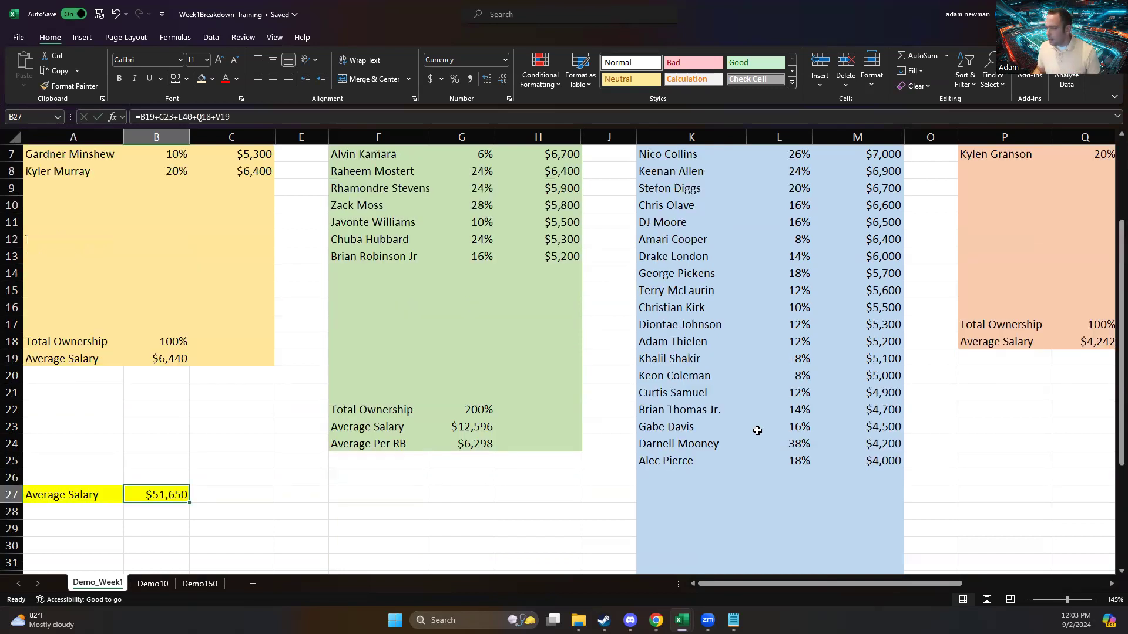
{"action": "left_click", "coordinate": [73, 490]}
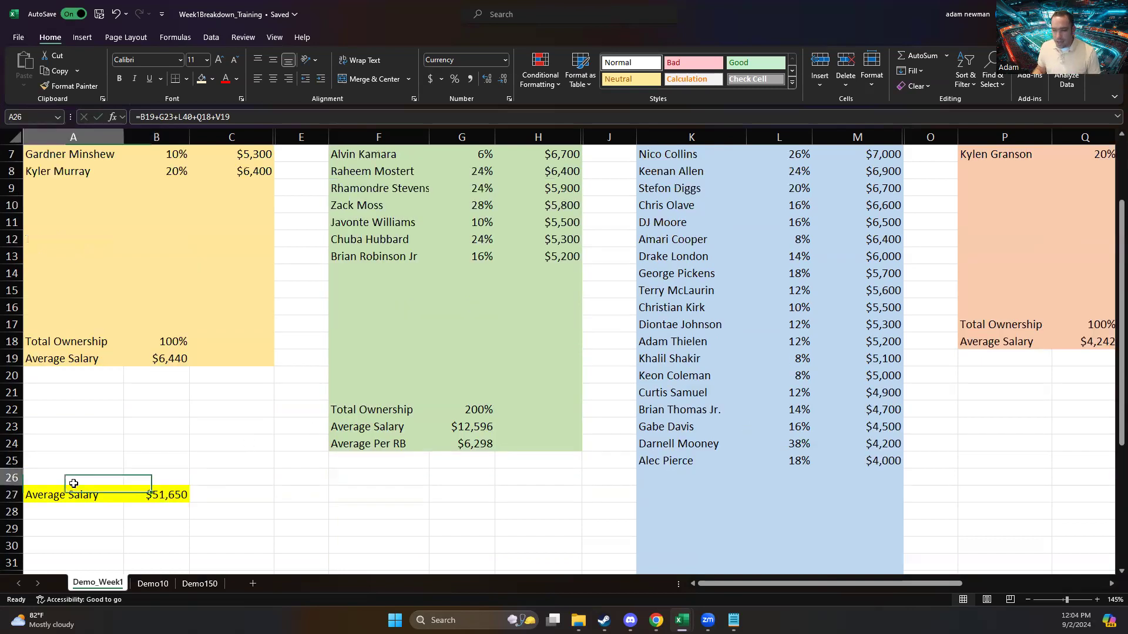
Review the overall average salary and the wide receiver ownership percentages for possible reductions
{"action": "left_click", "coordinate": [160, 495]}
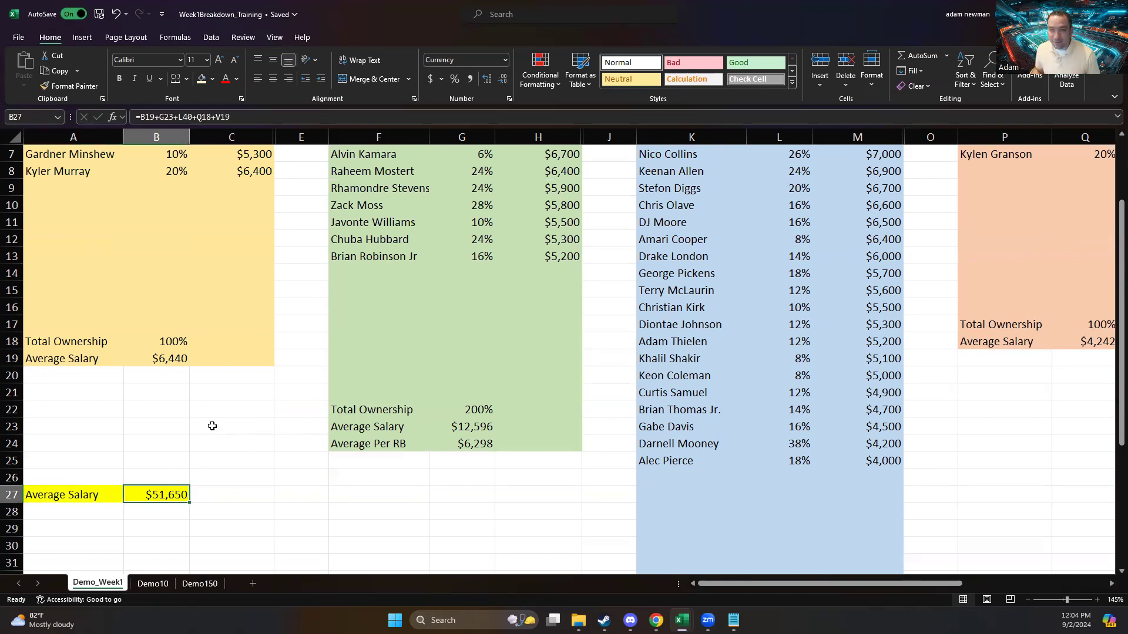
{"action": "scroll", "coordinate": [212, 425], "scroll_direction": "up", "scroll_amount": 2}
{"action": "left_click", "coordinate": [705, 178]}
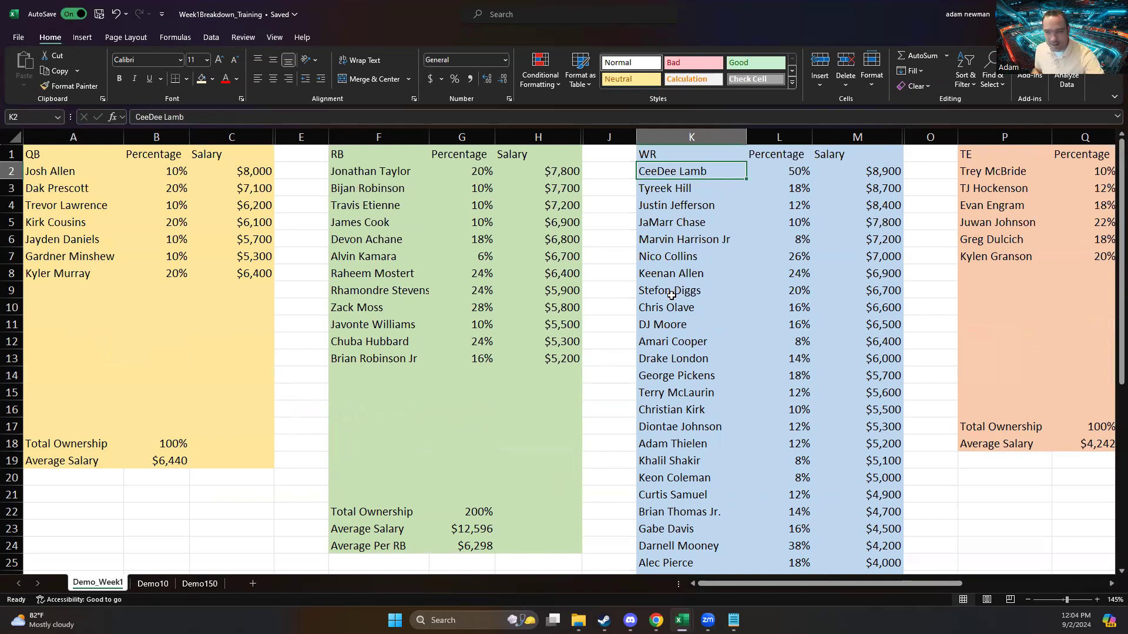
{"action": "scroll", "coordinate": [675, 320], "scroll_direction": "down", "scroll_amount": 3}
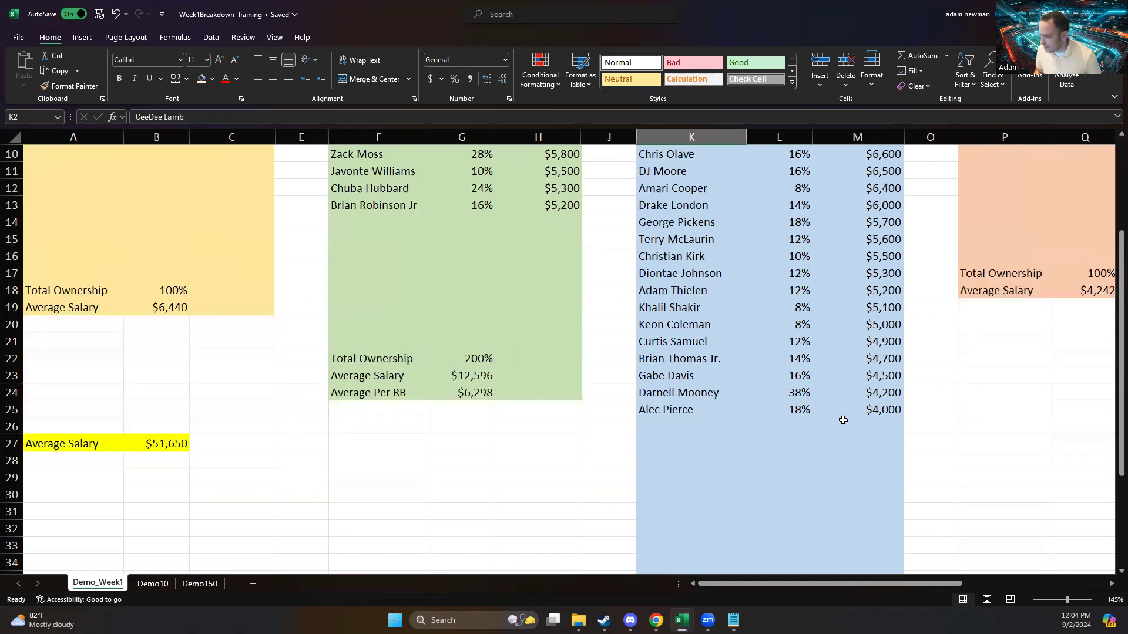
{"action": "scroll", "coordinate": [848, 414], "scroll_direction": "up", "scroll_amount": 3}
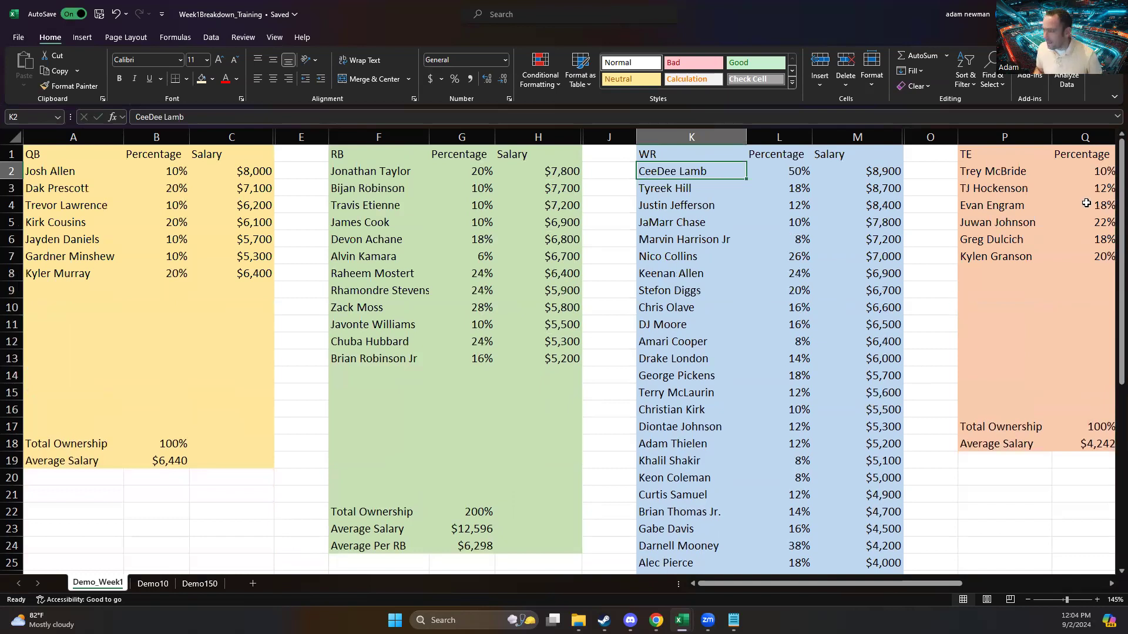
Set the Cowboys' ownership to 10% in the DST section
{"action": "left_click", "coordinate": [1070, 171]}
{"action": "key", "text": "Down"}
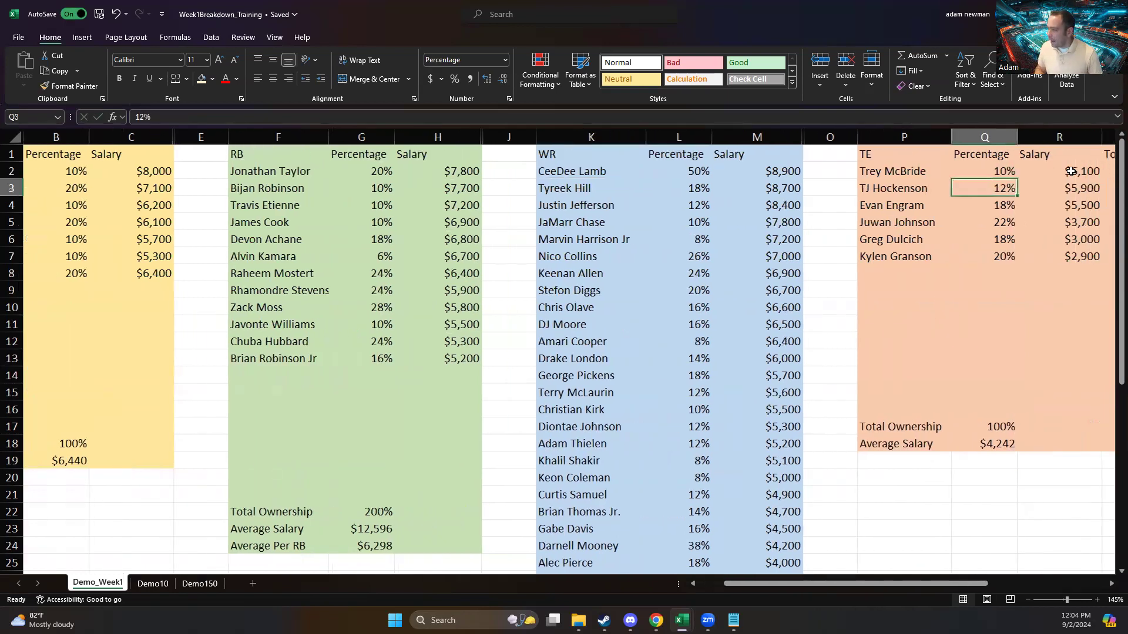
{"action": "key", "text": "Right"}
{"action": "key", "text": "Right"}
{"action": "scroll", "coordinate": [1071, 171], "scroll_direction": "right", "scroll_amount": 2}
{"action": "left_click", "coordinate": [1071, 171]}
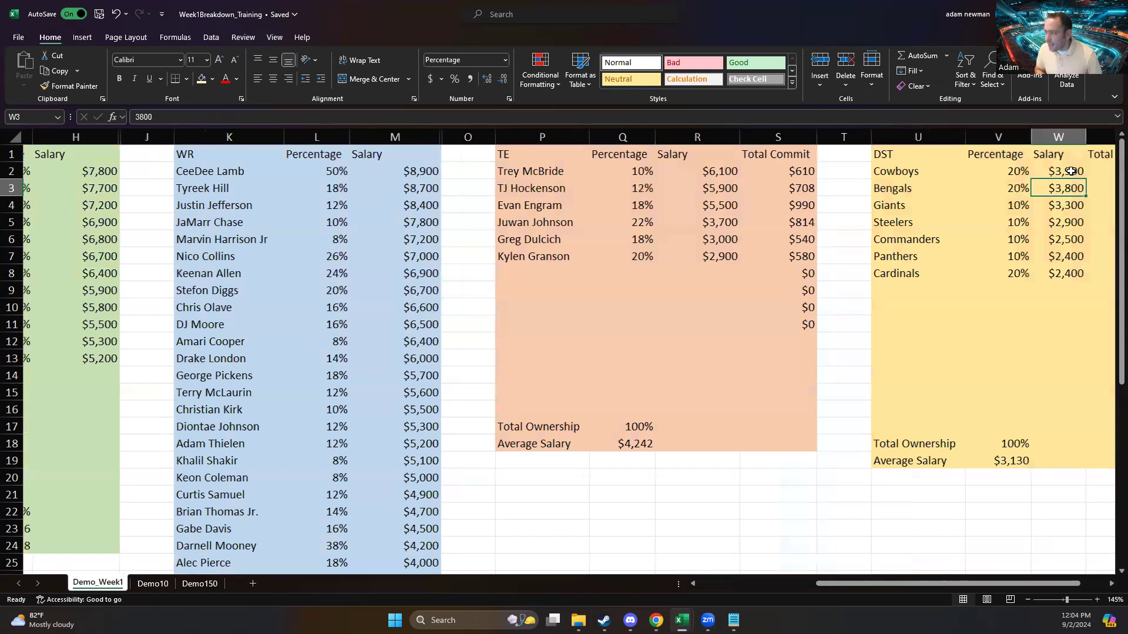
{"action": "key", "text": "Left"}
{"action": "type", "text": "1"}
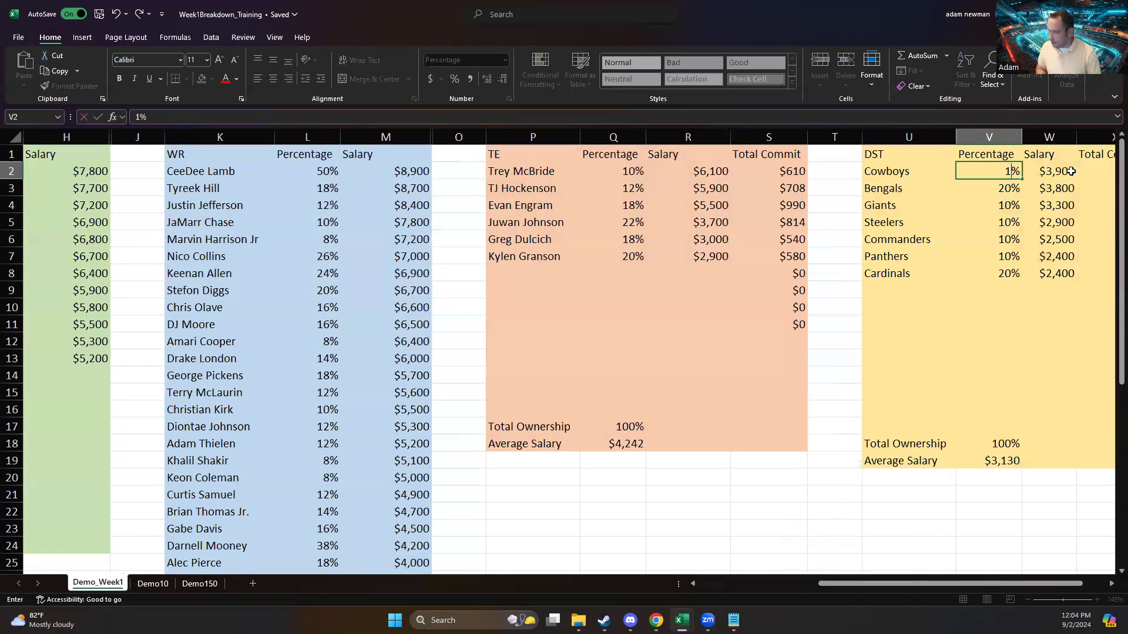
{"action": "type", "text": "0"}
{"action": "key", "text": "Return"}
Set the Cardinals' ownership to 30% in the DST section
{"action": "key", "text": "Down"}
{"action": "key", "text": "Down"}
{"action": "key", "text": "Down"}
{"action": "key", "text": "Down"}
{"action": "key", "text": "Down"}
{"action": "type", "text": "30"}
{"action": "key", "text": "Return"}
{"action": "key", "text": "Left"}
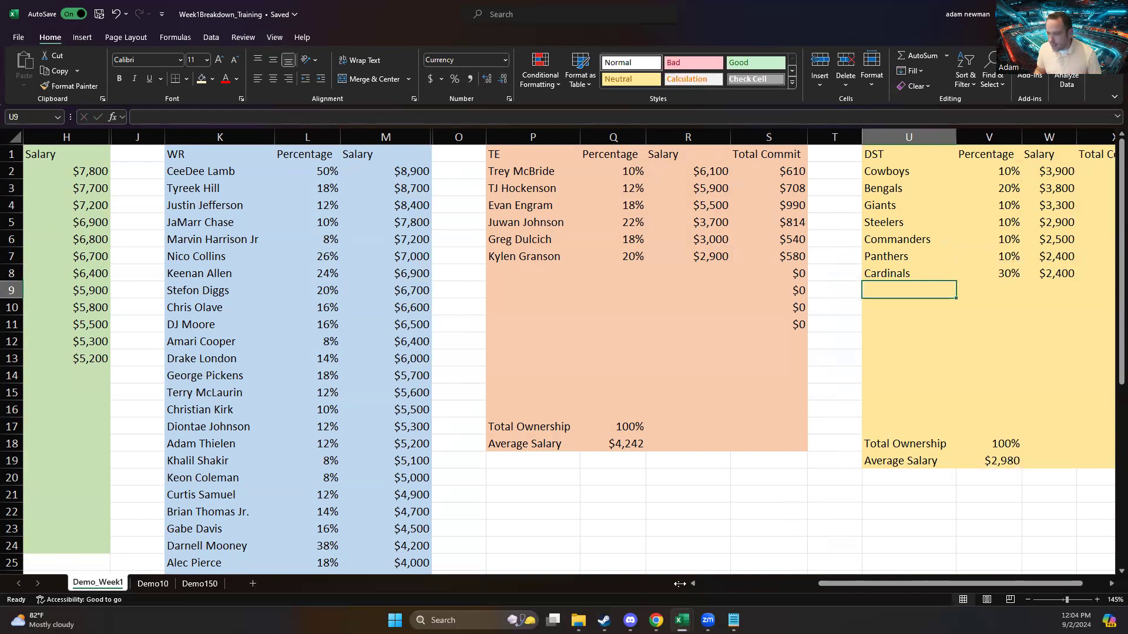
Check the overall average salary after the defense ownership changes
{"action": "left_click", "coordinate": [705, 582]}
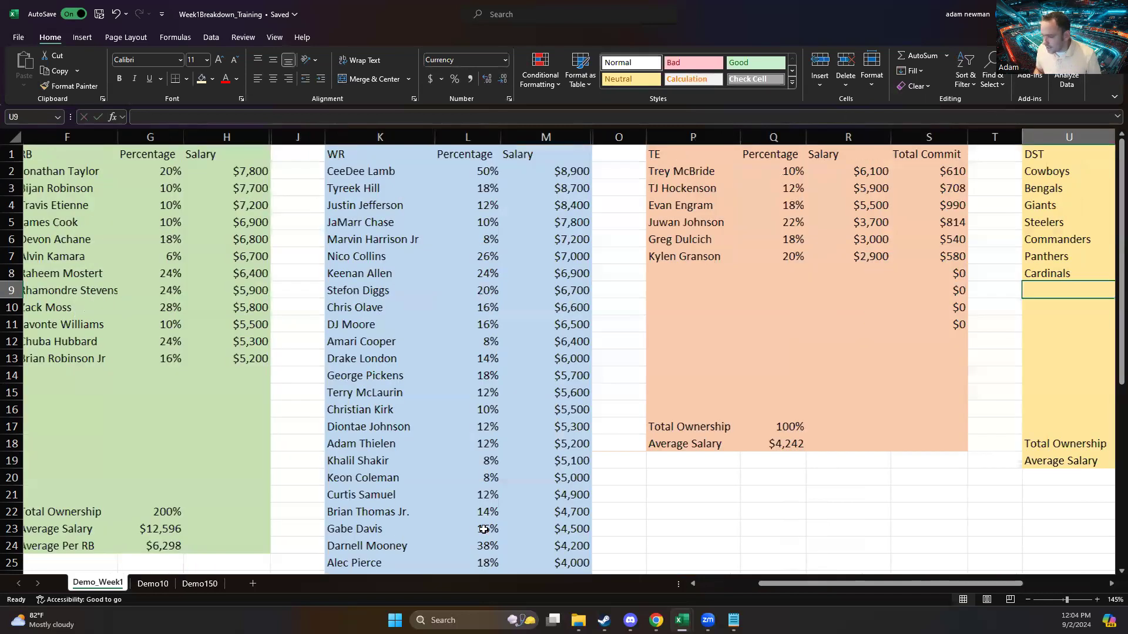
{"action": "scroll", "coordinate": [198, 439], "scroll_direction": "down", "scroll_amount": 2}
{"action": "left_click", "coordinate": [160, 489]}
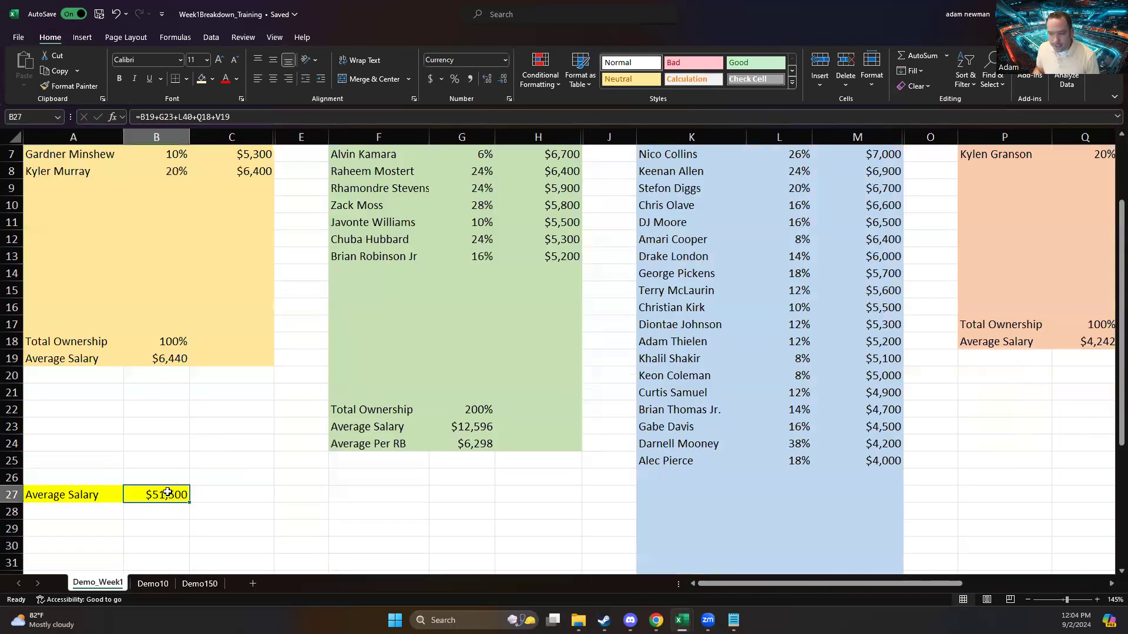
{"action": "left_click", "coordinate": [83, 495]}
{"action": "scroll", "coordinate": [190, 291], "scroll_direction": "up", "scroll_amount": 2}
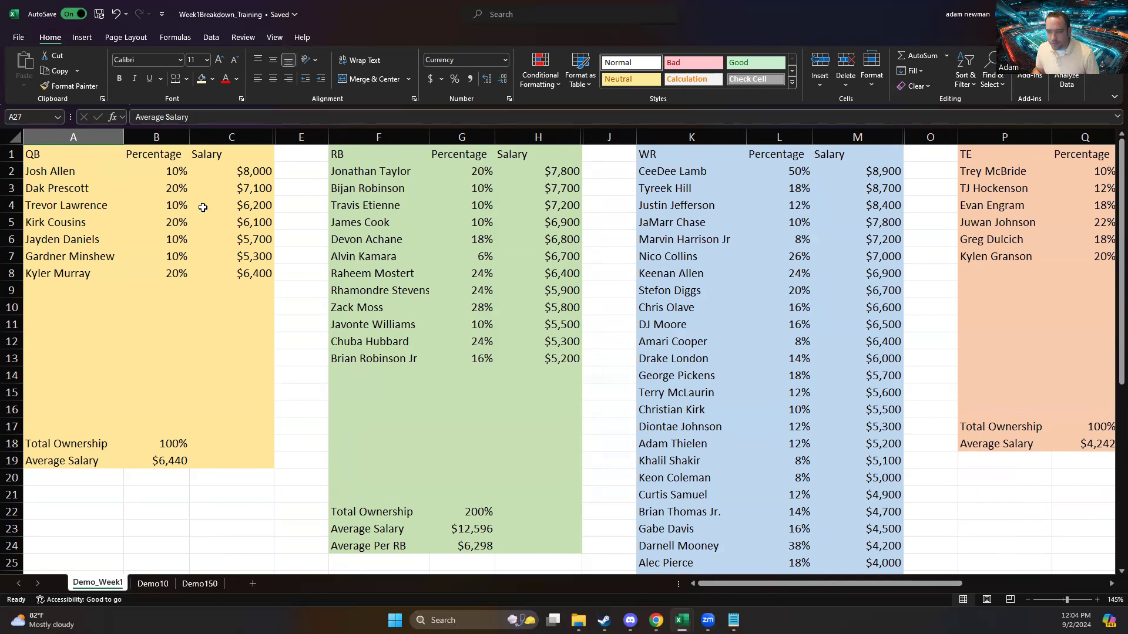
Check the total ownership of the quarterbacks, running backs and wide receivers
{"action": "left_click", "coordinate": [164, 446]}
{"action": "left_click", "coordinate": [446, 506]}
{"action": "scroll", "coordinate": [768, 461], "scroll_direction": "down", "scroll_amount": 5}
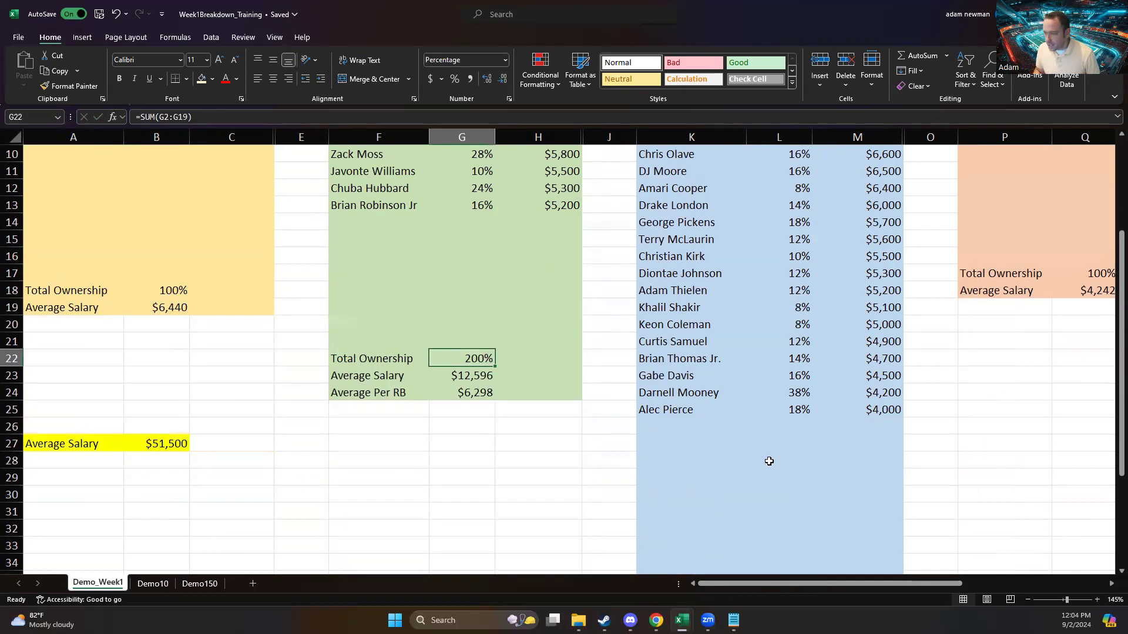
{"action": "left_click", "coordinate": [794, 537]}
{"action": "scroll", "coordinate": [794, 534], "scroll_direction": "up", "scroll_amount": 5}
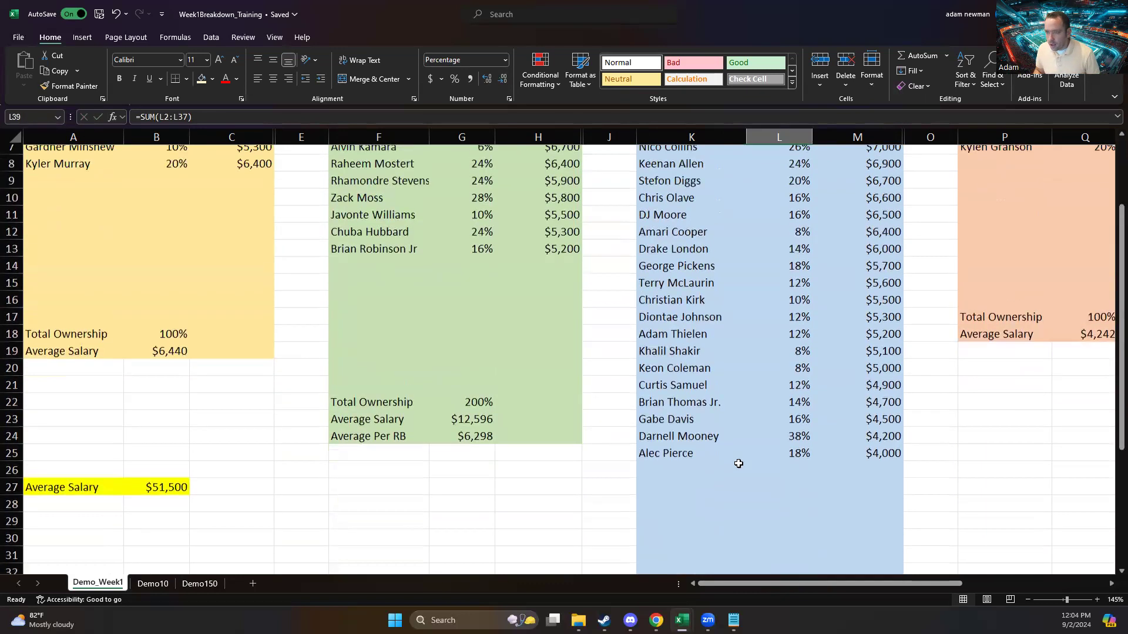
{"action": "left_click_drag", "start_coordinate": [76, 172], "coordinate": [67, 243]}
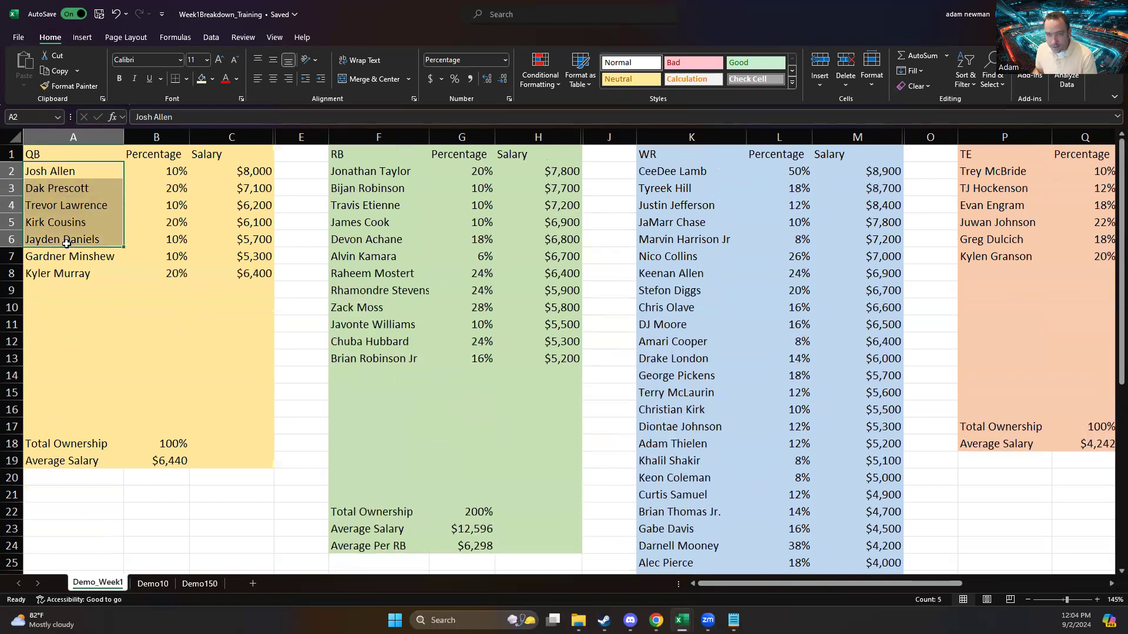
{"action": "left_click", "coordinate": [166, 444]}
{"action": "left_click", "coordinate": [470, 525]}
{"action": "left_click", "coordinate": [473, 510]}
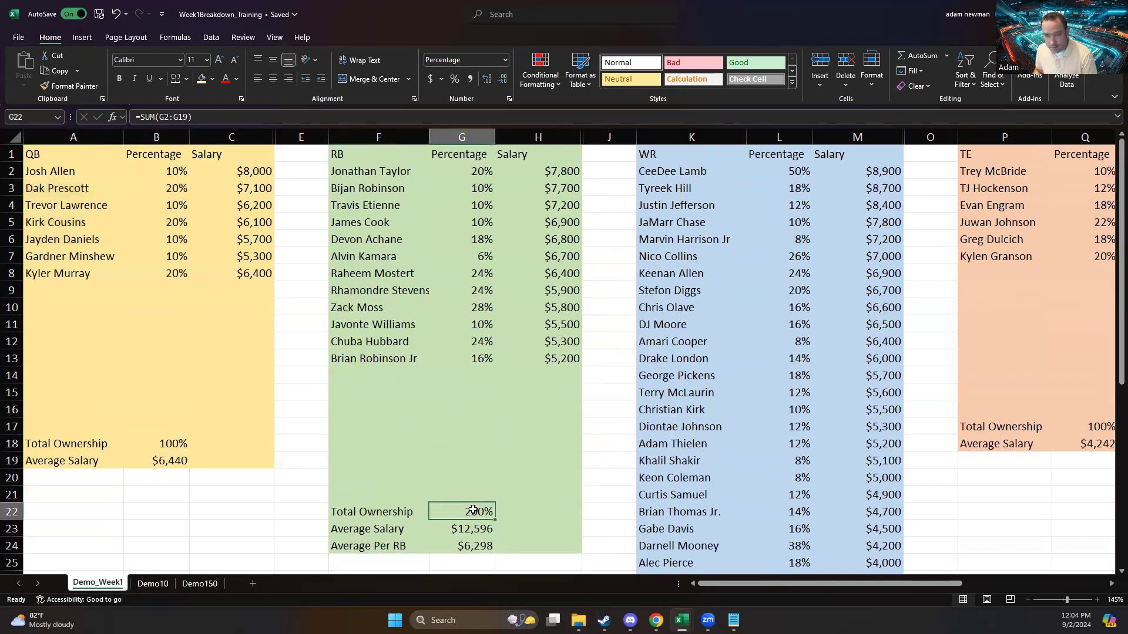
Examine Josh Allen's ownership alongside James Cook and the wide receivers from Marvin Harrison Jr down to Adam Thielen
{"action": "left_click", "coordinate": [75, 174]}
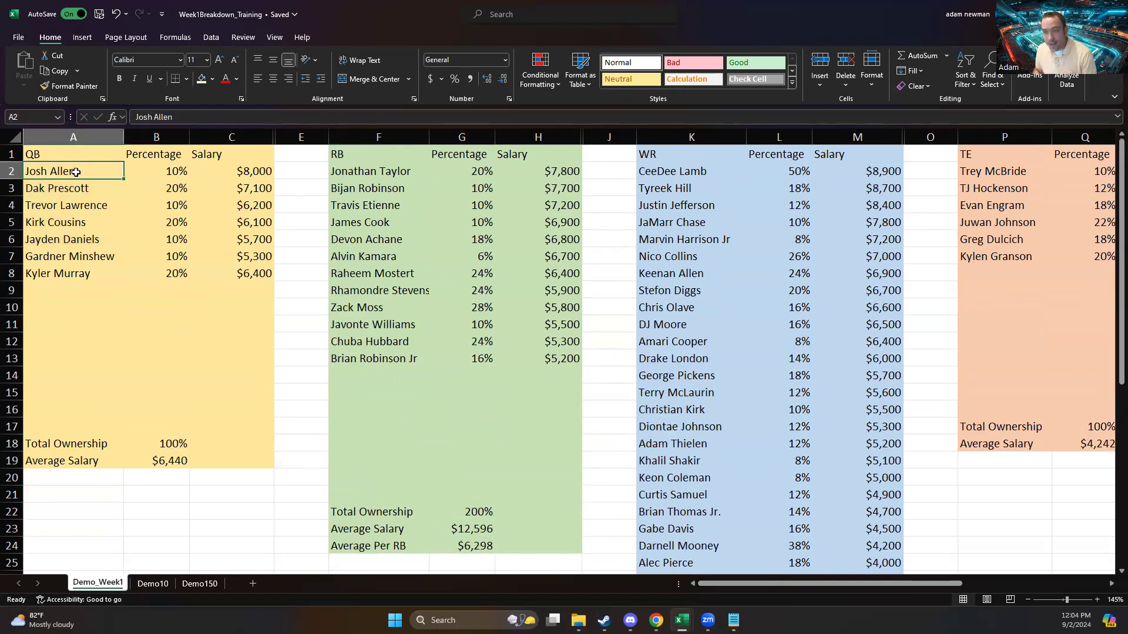
{"action": "left_click", "coordinate": [174, 170]}
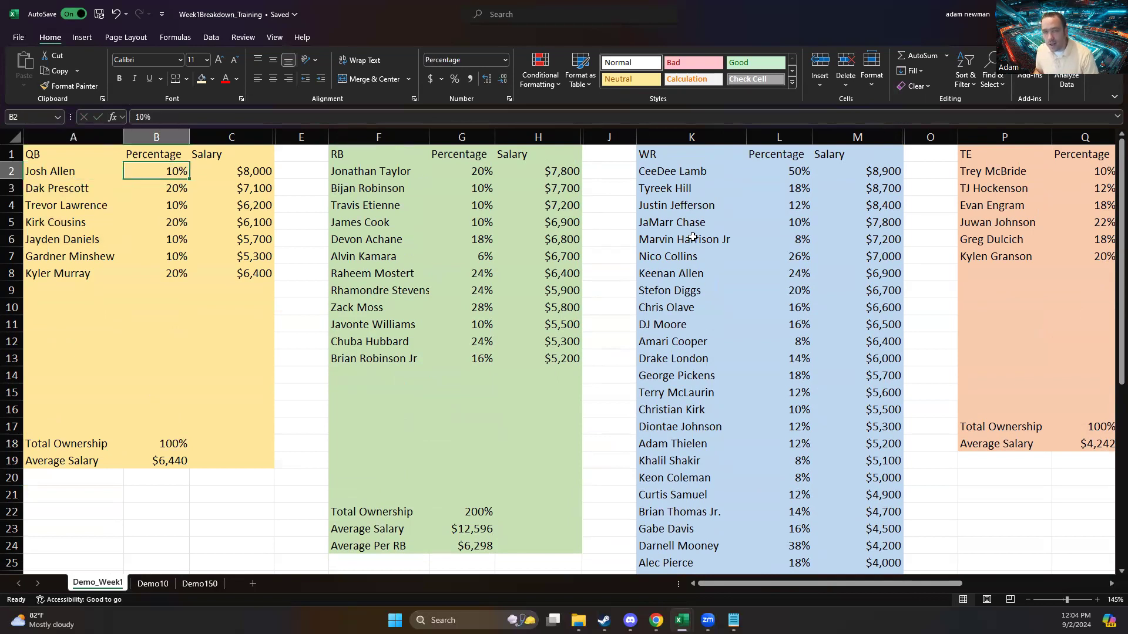
{"action": "left_click_drag", "start_coordinate": [693, 237], "coordinate": [703, 444]}
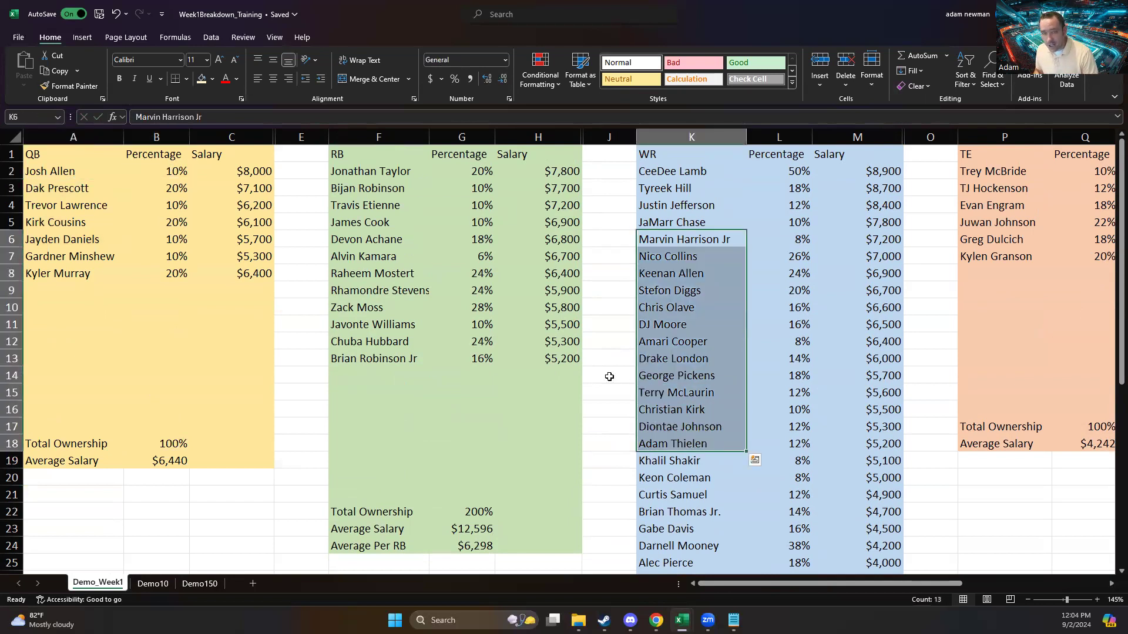
{"action": "left_click", "coordinate": [397, 227]}
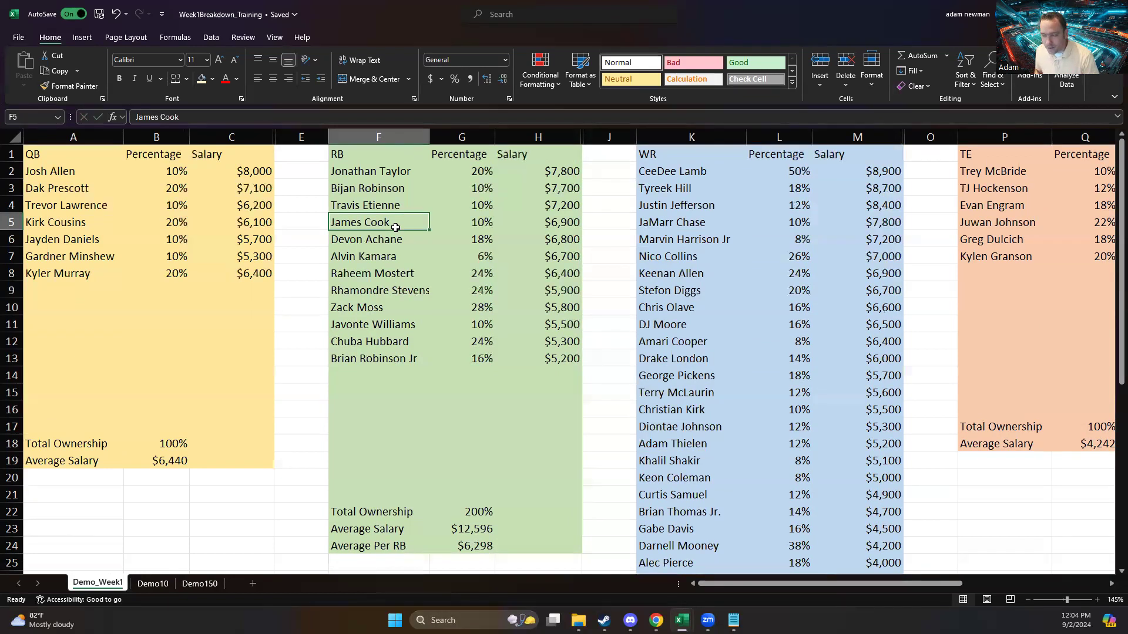
{"action": "left_click", "coordinate": [667, 237]}
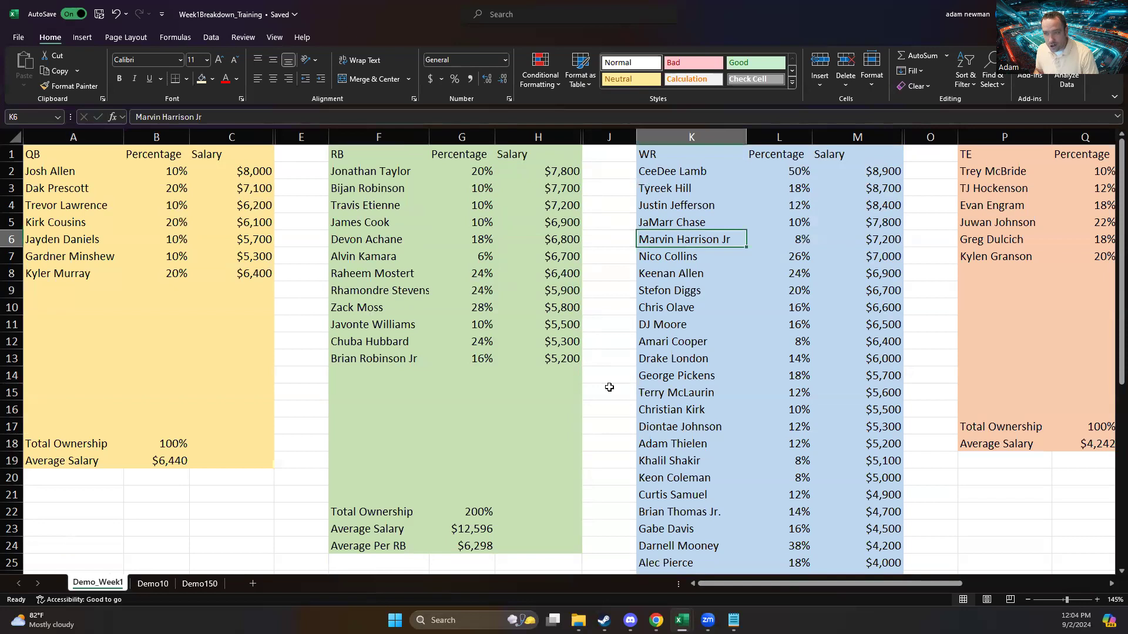
{"action": "left_click", "coordinate": [162, 171]}
{"action": "left_click_drag", "start_coordinate": [68, 178], "coordinate": [169, 173]}
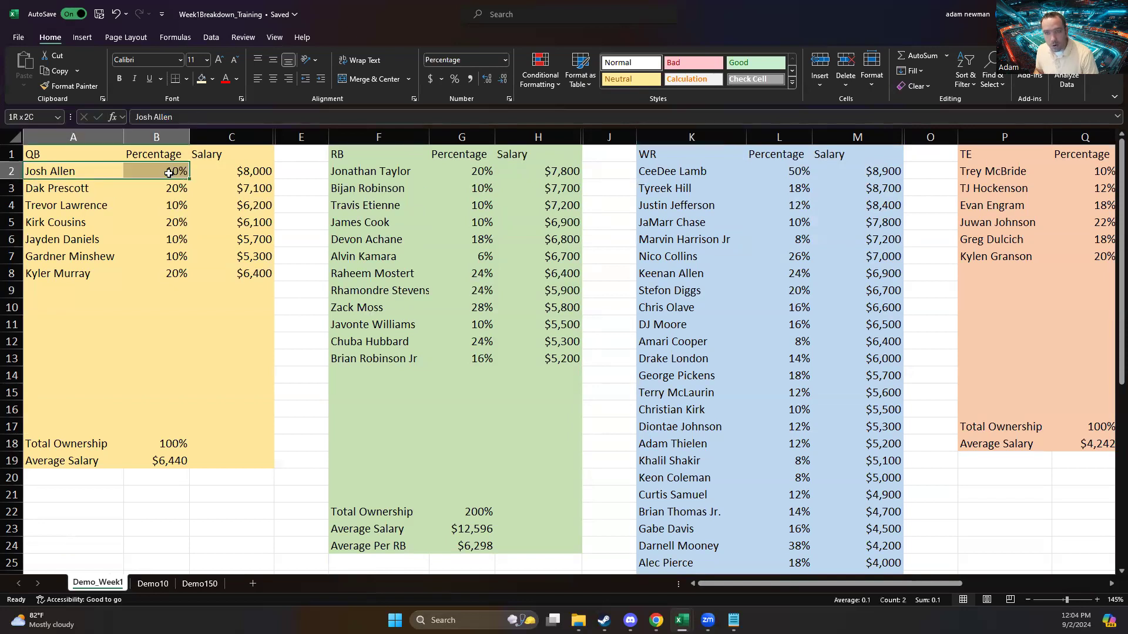
Compare the overall average salary with the running back ownership percentages
{"action": "left_click", "coordinate": [157, 304]}
{"action": "scroll", "coordinate": [158, 357], "scroll_direction": "down", "scroll_amount": 3}
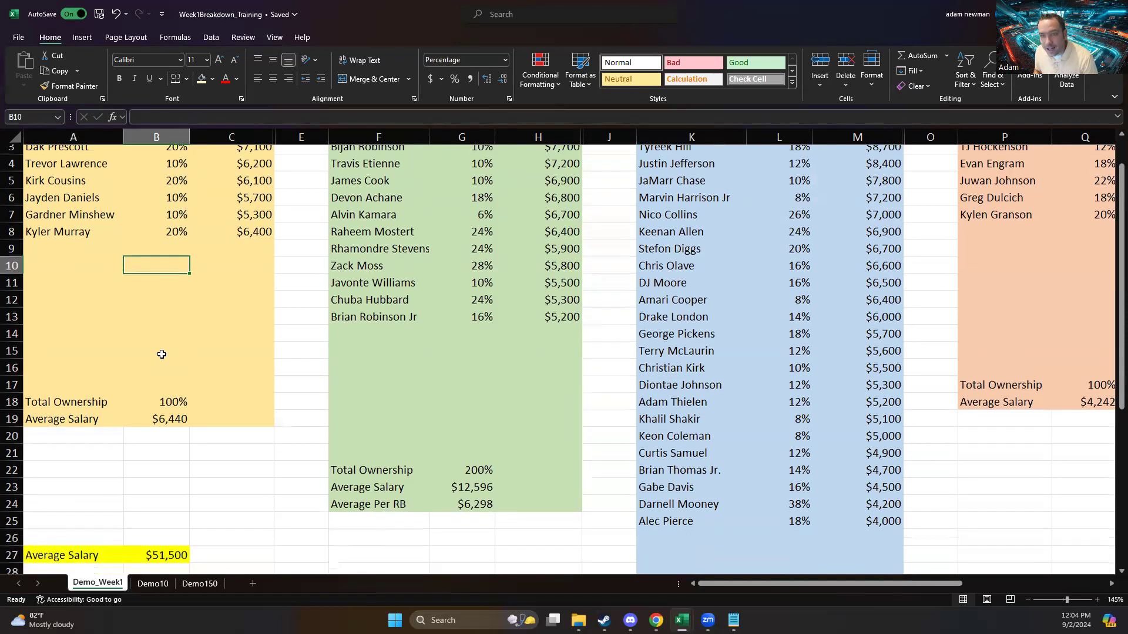
{"action": "left_click_drag", "start_coordinate": [91, 447], "coordinate": [163, 443]}
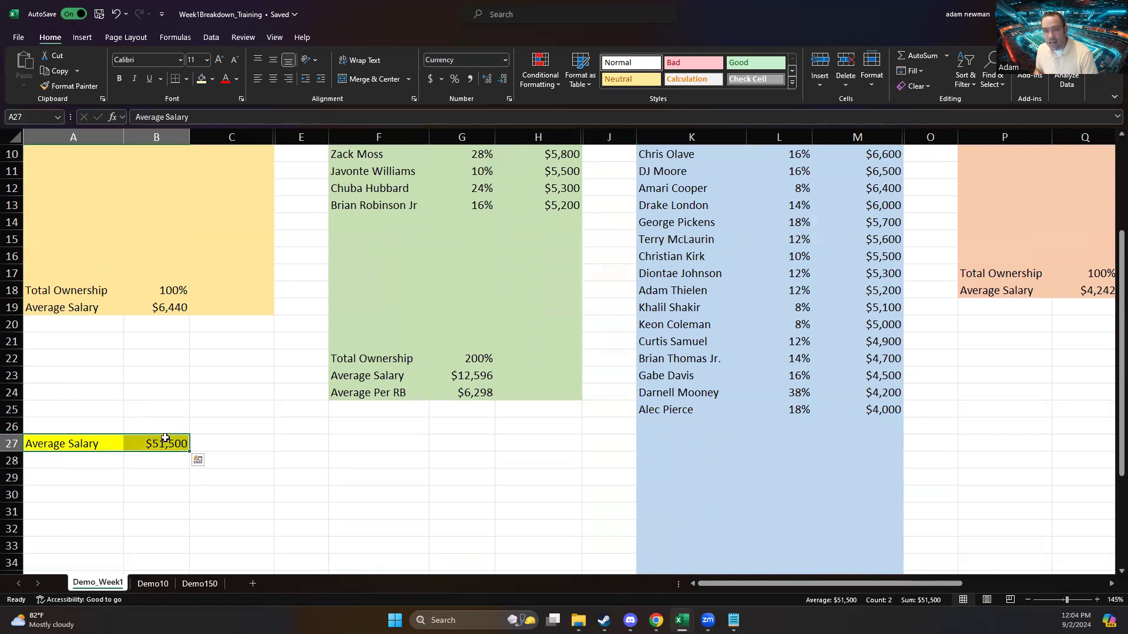
{"action": "left_click", "coordinate": [151, 261]}
{"action": "scroll", "coordinate": [153, 262], "scroll_direction": "up", "scroll_amount": 3}
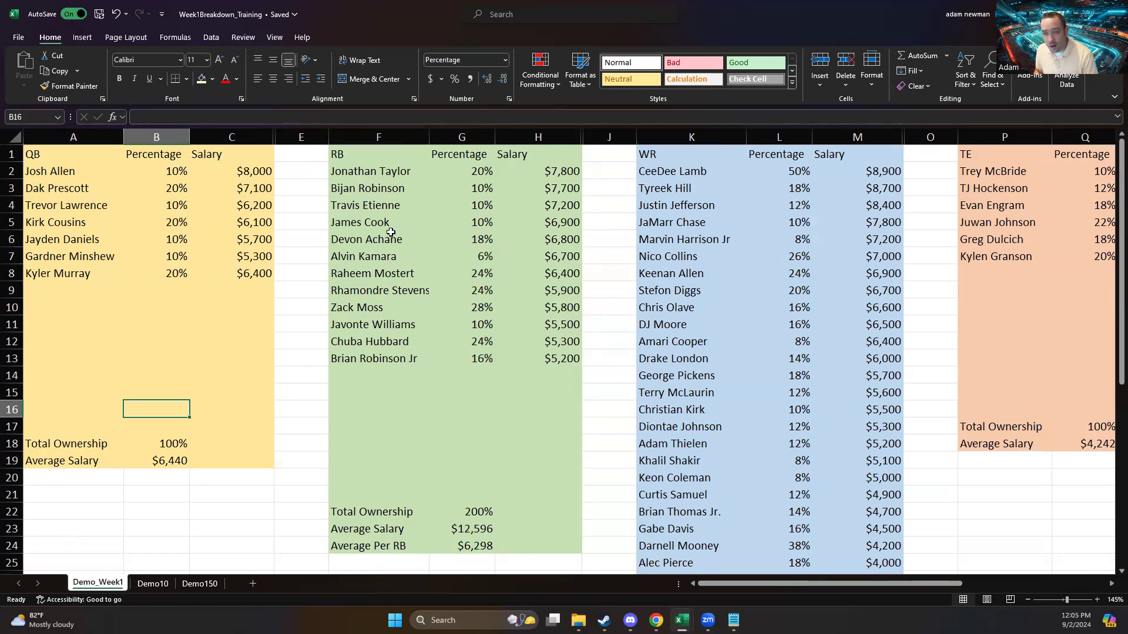
{"action": "left_click_drag", "start_coordinate": [470, 171], "coordinate": [470, 353]}
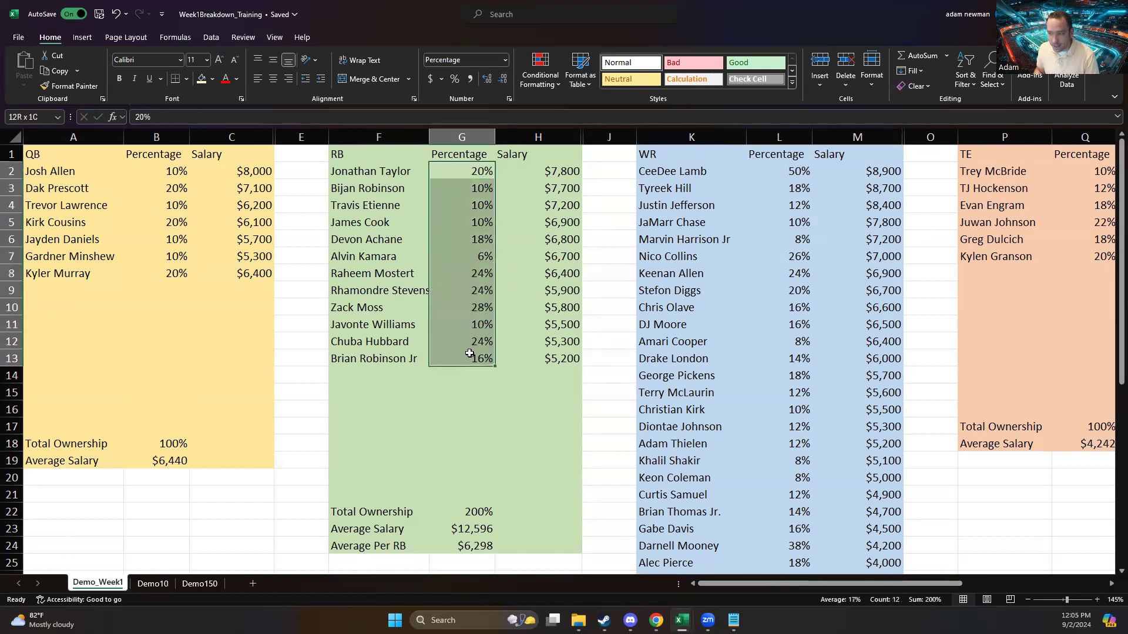
{"action": "left_click", "coordinate": [375, 324]}
{"action": "scroll", "coordinate": [103, 434], "scroll_direction": "down", "scroll_amount": 3}
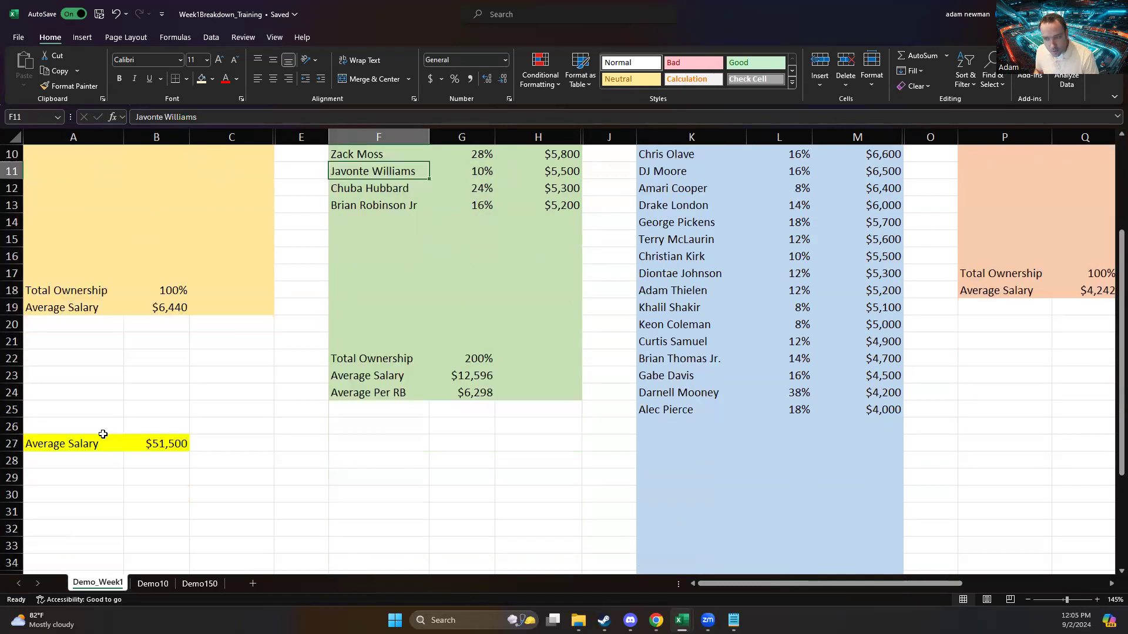
{"action": "left_click", "coordinate": [148, 440]}
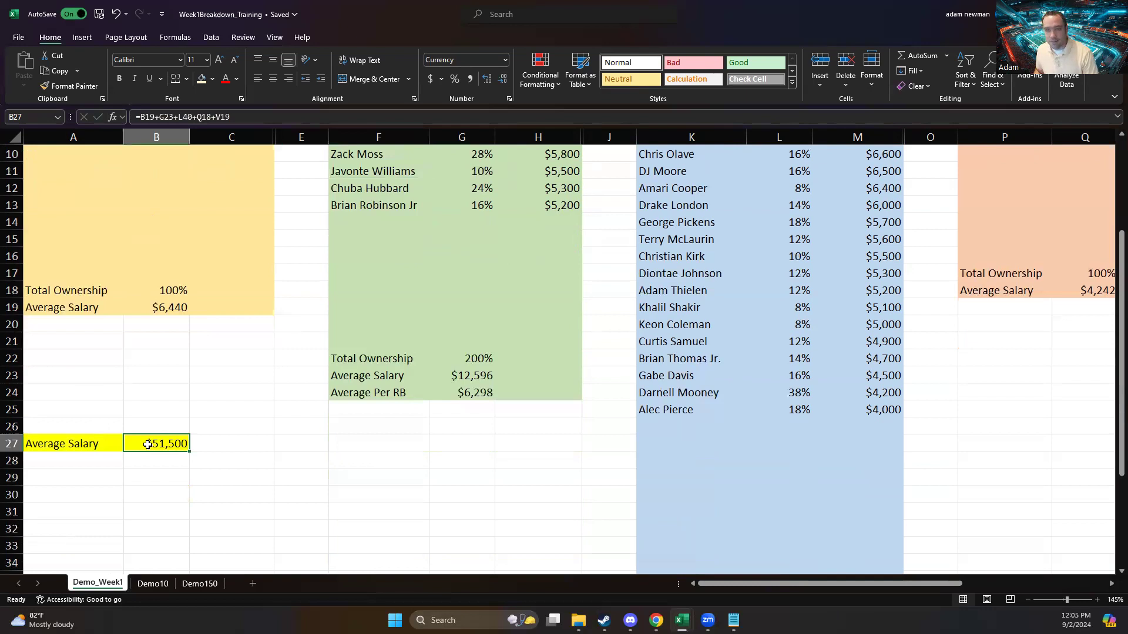